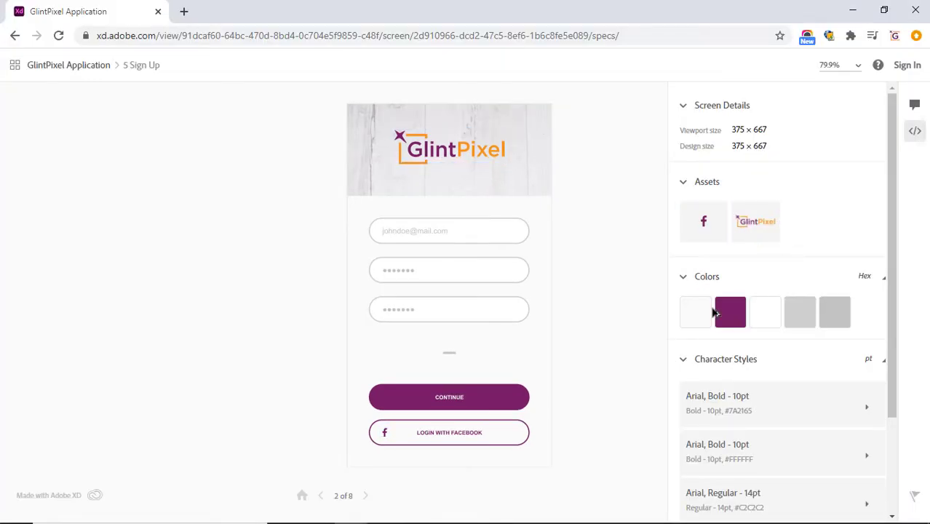
# Advance the share view from the 5 Sign Up specs to 1 News Feed – 1, panning toward Profiles.
pyautogui.scroll(-2, 764, 370)
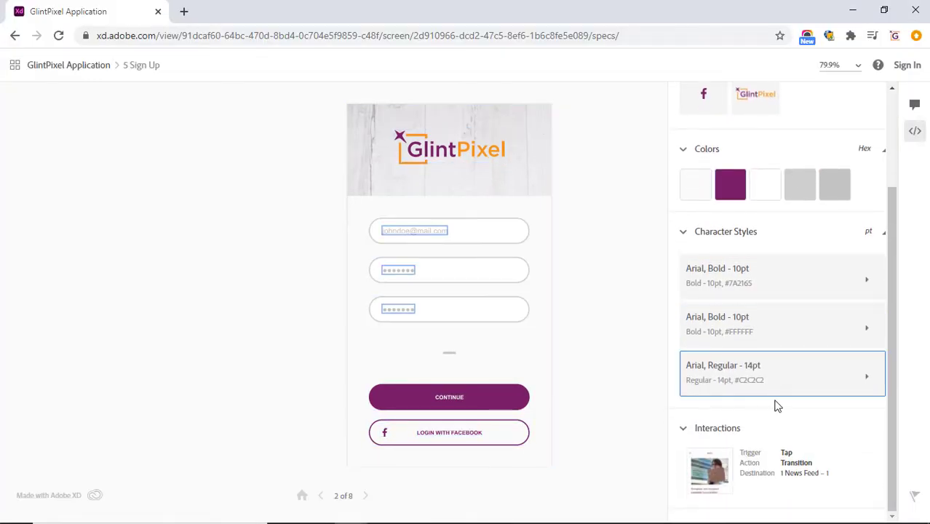
pyautogui.scroll(1, 777, 406)
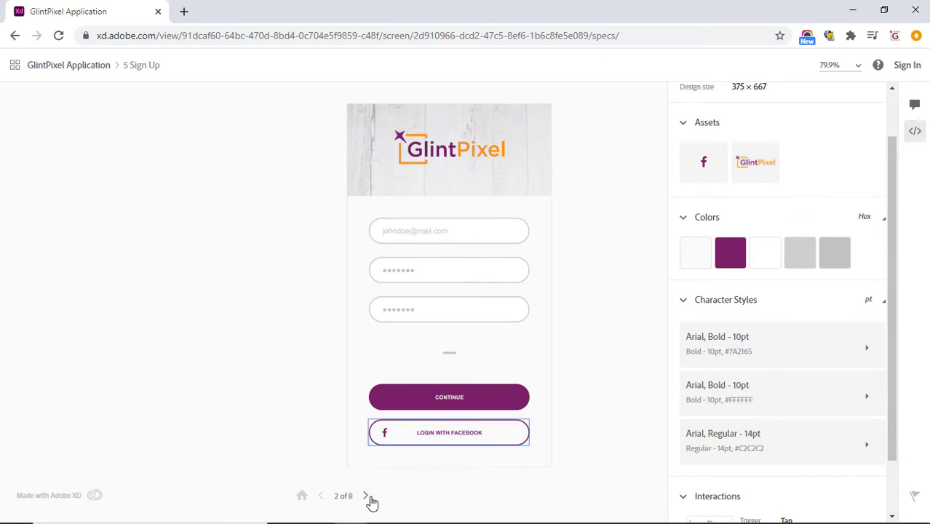
pyautogui.click(368, 497)
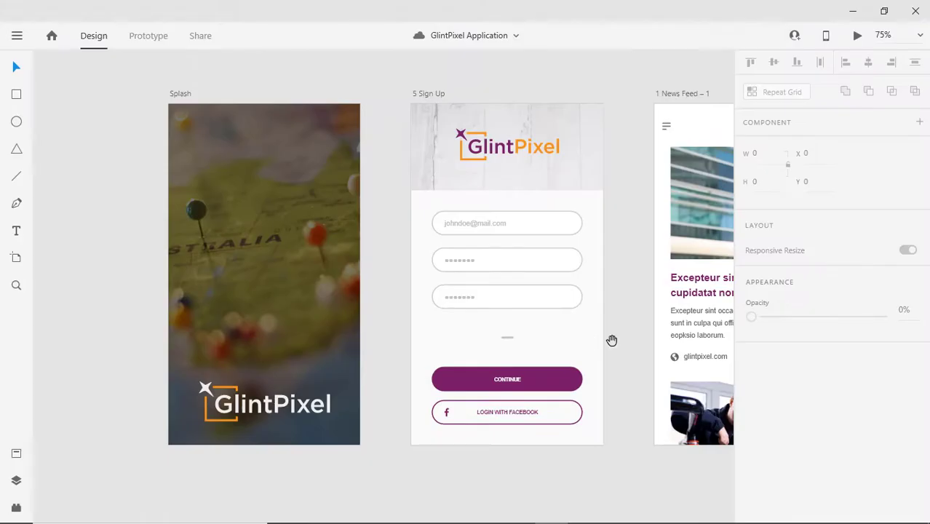
pyautogui.moveTo(612, 339); pyautogui.dragTo(312, 341)
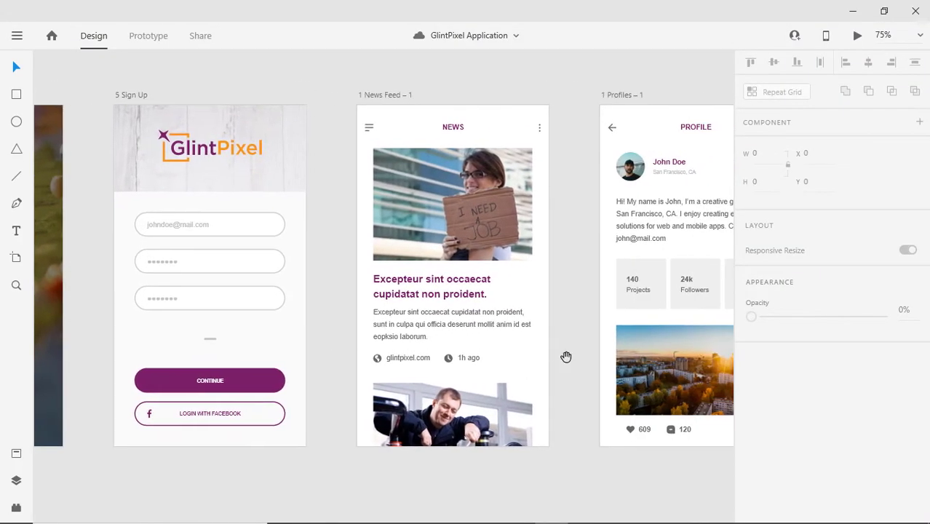
# Pan across the Settings, Menus and Pop over artboards.
pyautogui.moveTo(566, 357); pyautogui.dragTo(322, 355)
pyautogui.moveTo(582, 375); pyautogui.dragTo(262, 396)
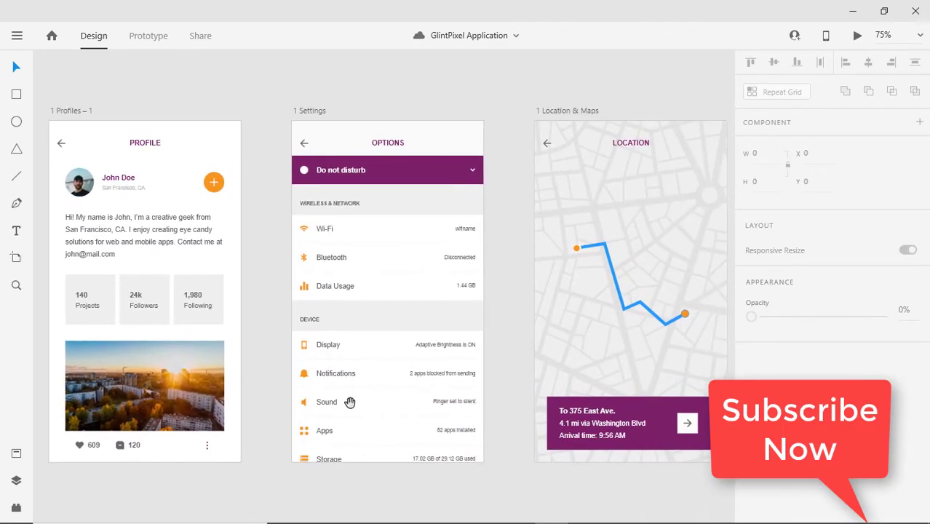
pyautogui.moveTo(477, 413); pyautogui.dragTo(139, 393)
pyautogui.moveTo(328, 393); pyautogui.dragTo(171, 399)
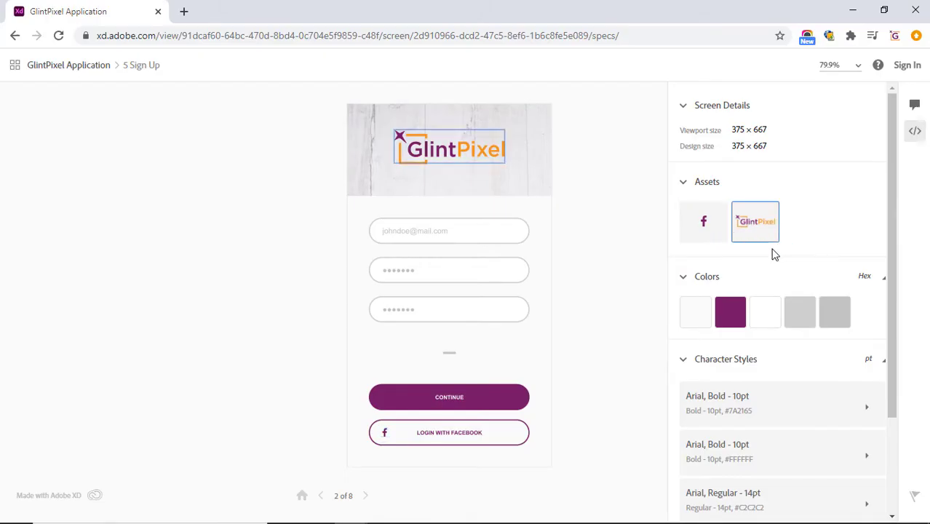
pyautogui.scroll(-2, 777, 397)
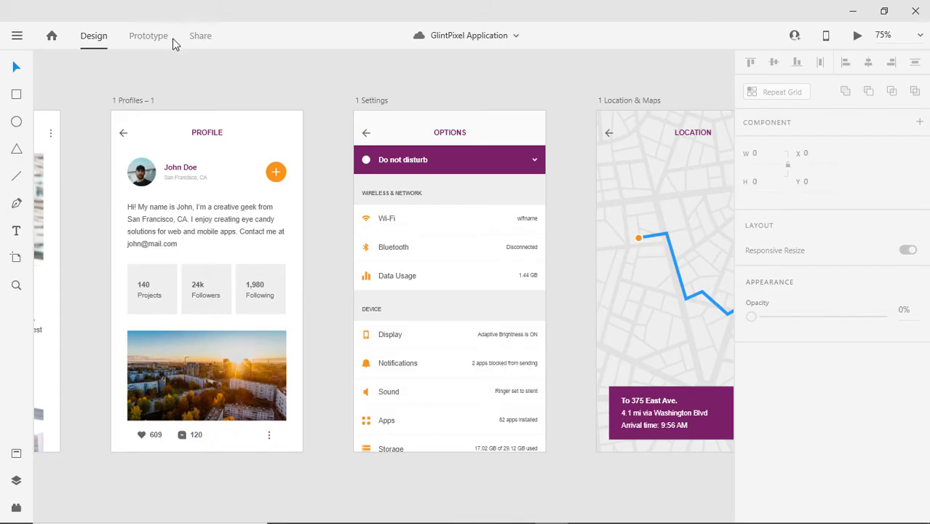
# In Prototype mode, zoom out and select the Sign Up header to see its News Feed link.
pyautogui.click(159, 44)
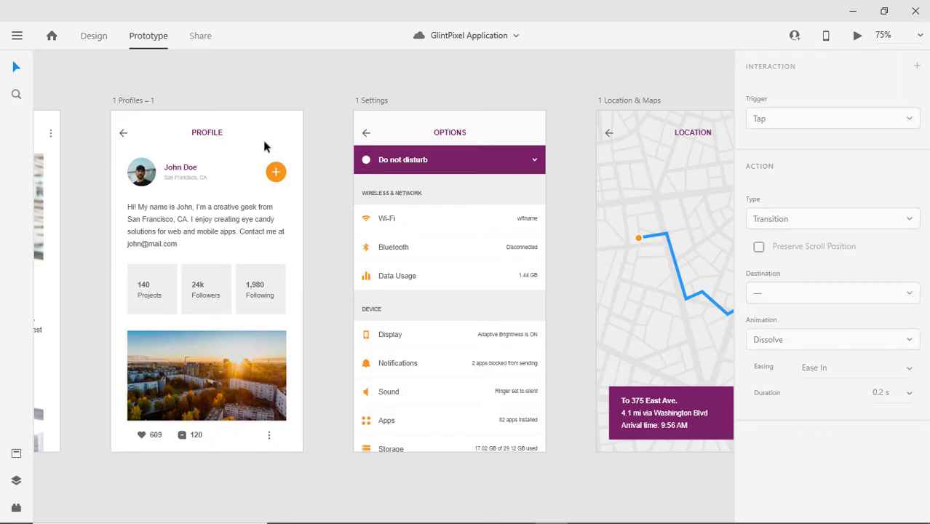
pyautogui.keyDown('alt'); pyautogui.click(346, 251); pyautogui.keyUp('alt')
pyautogui.keyDown('alt'); pyautogui.click(395, 281); pyautogui.keyUp('alt')
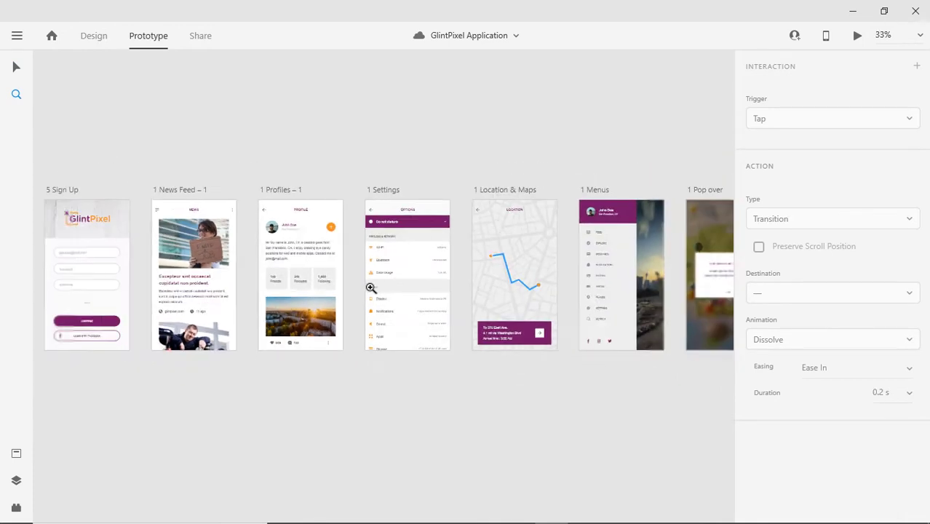
pyautogui.press('v')
pyautogui.click(230, 265)
pyautogui.click(297, 264)
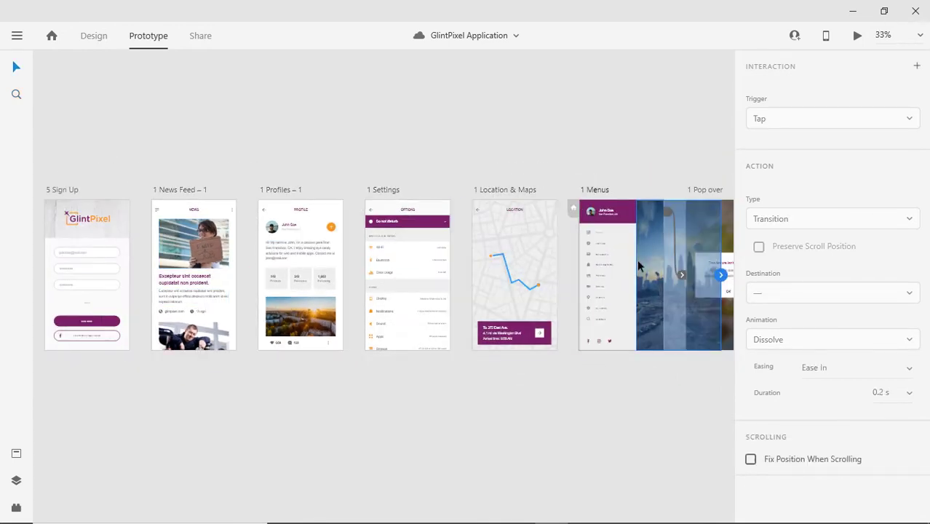
pyautogui.hscroll(-5, 386, 271)
pyautogui.click(367, 234)
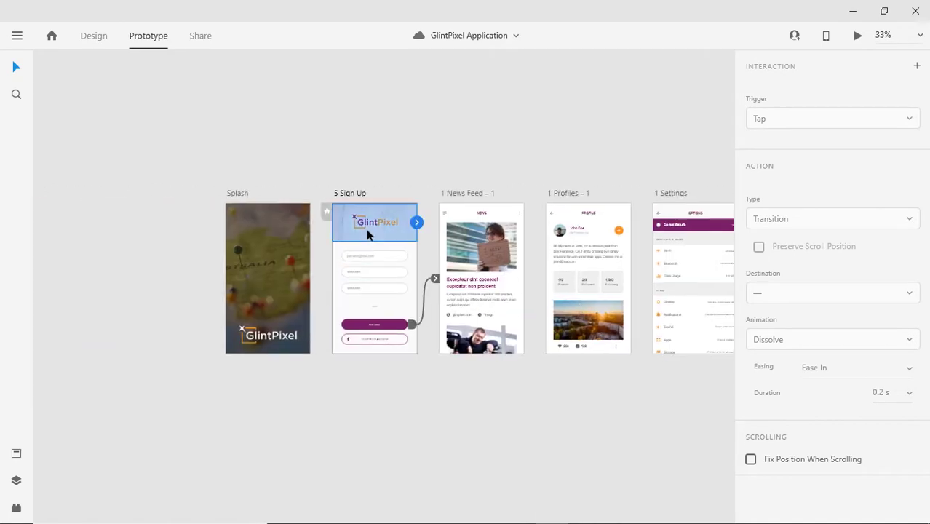
pyautogui.hscroll(3, 439, 388)
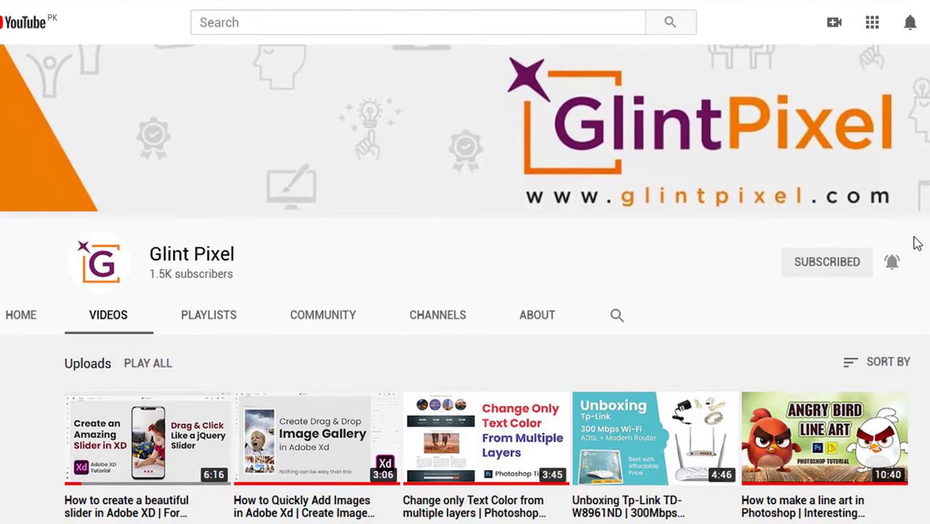
pyautogui.scroll(-2, 466, 291)
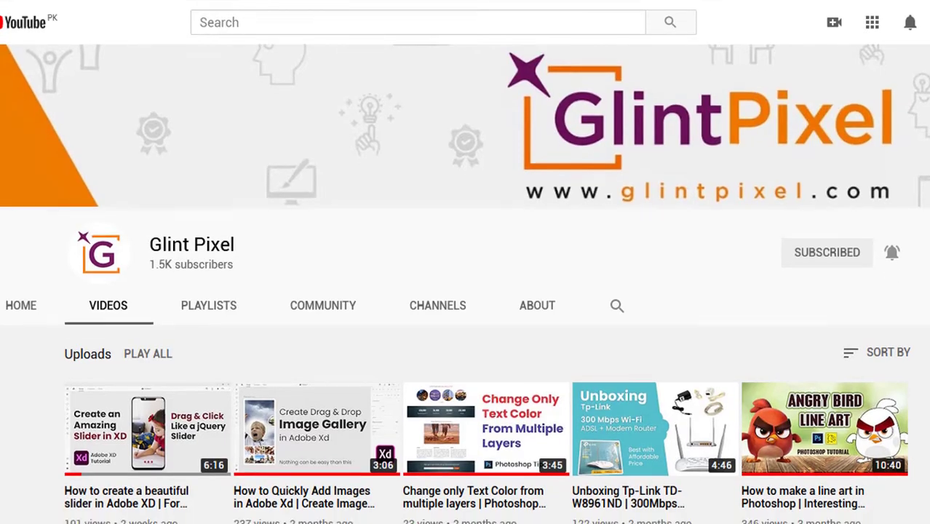
pyautogui.scroll(-2, 466, 291)
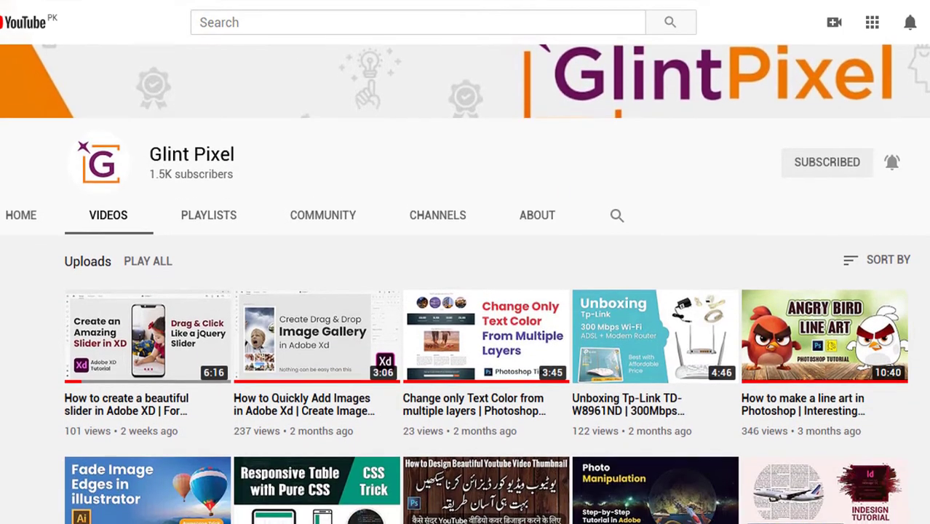
pyautogui.scroll(-3, 466, 291)
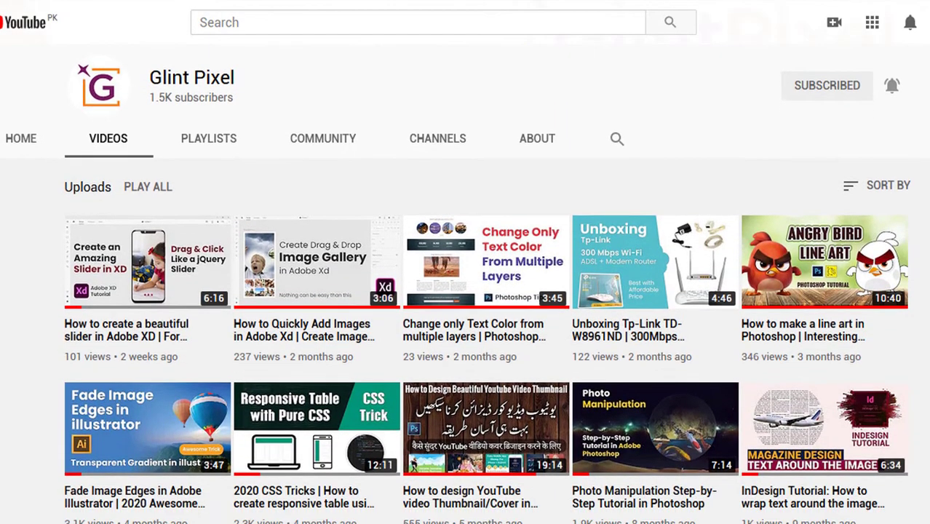
pyautogui.scroll(-3, 466, 291)
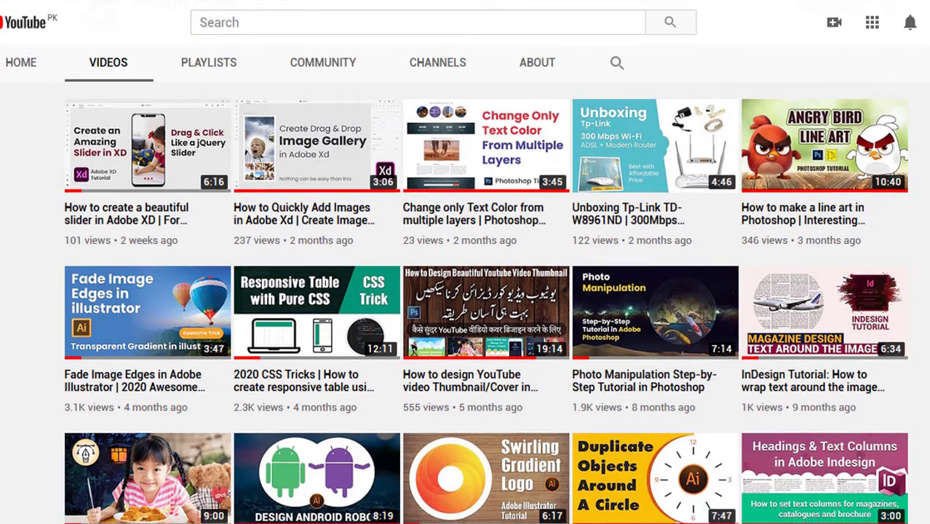
pyautogui.scroll(-4, 466, 292)
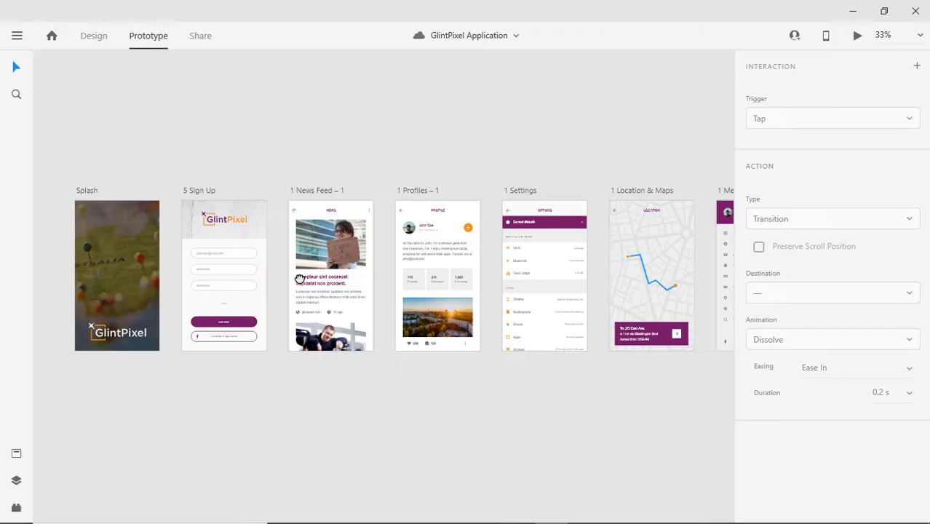
pyautogui.hscroll(2, 269, 269)
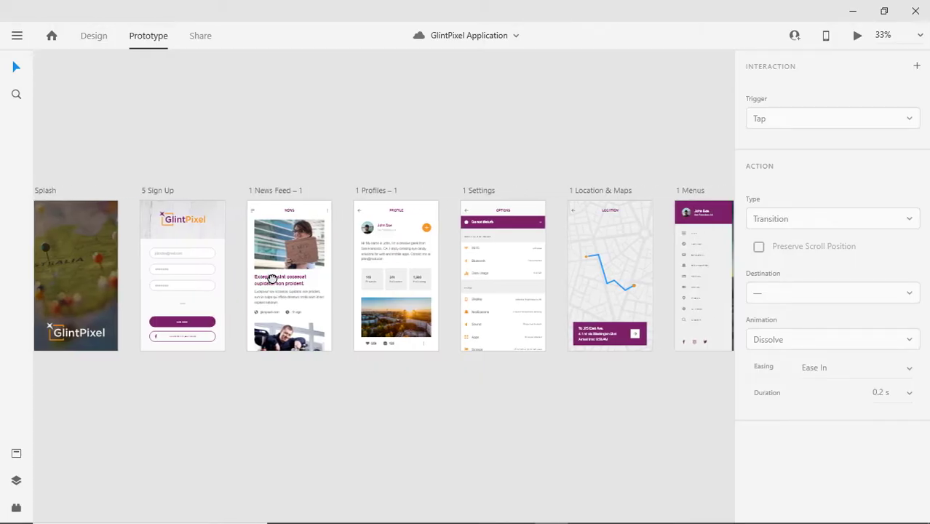
# Refresh the public Design Review link with Update Link in the Share settings.
pyautogui.click(201, 36)
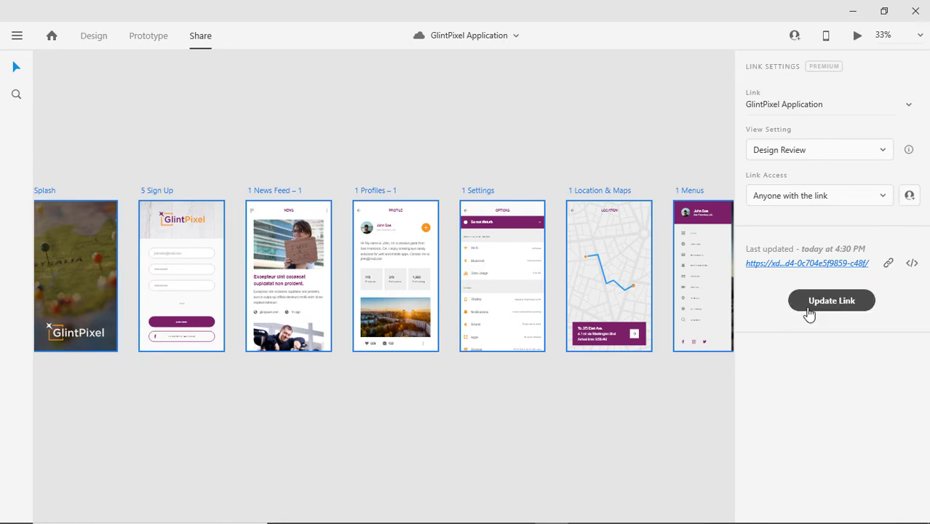
pyautogui.click(839, 304)
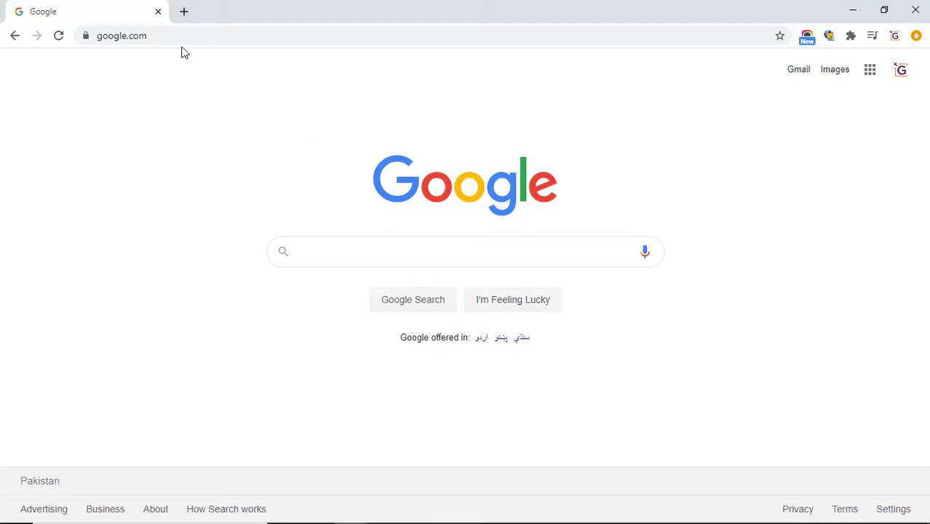
pyautogui.click(178, 40)
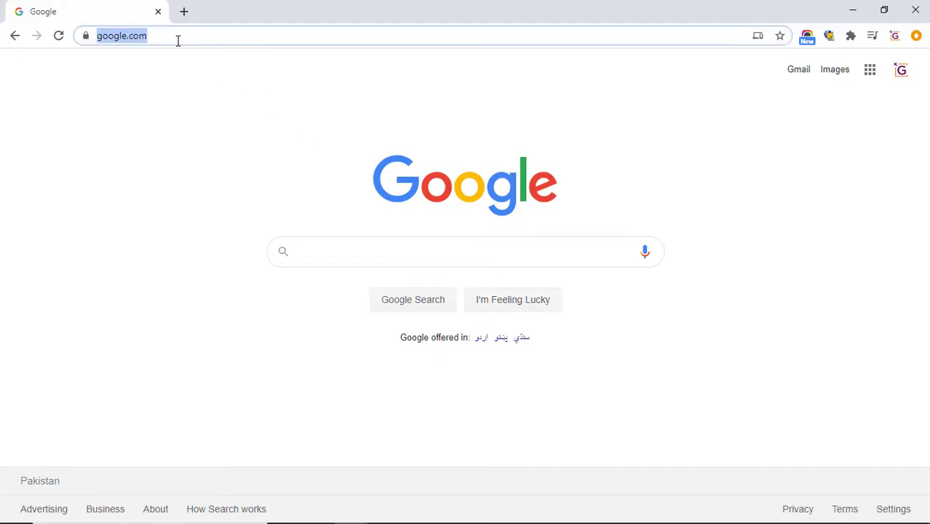
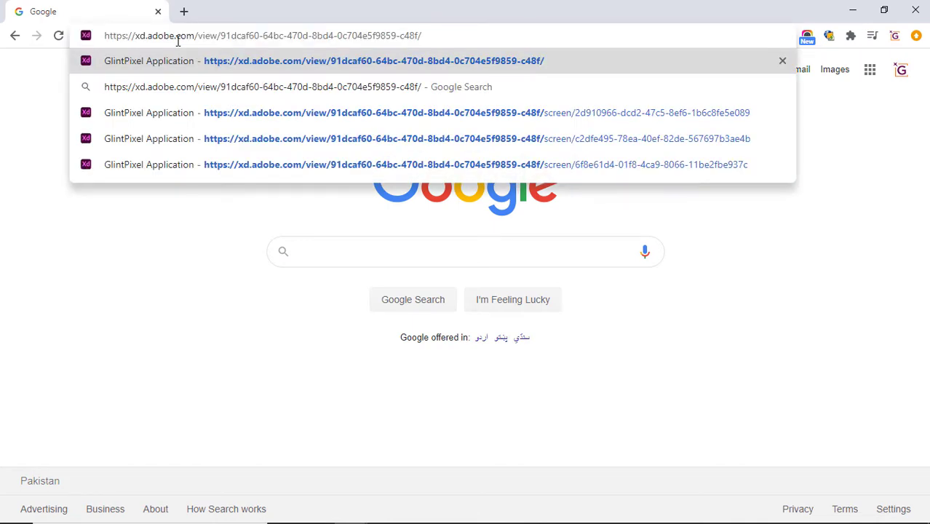
# Open the pasted share link and tap from Sign Up through News Feed and Profile to Settings.
pyautogui.press('Return')
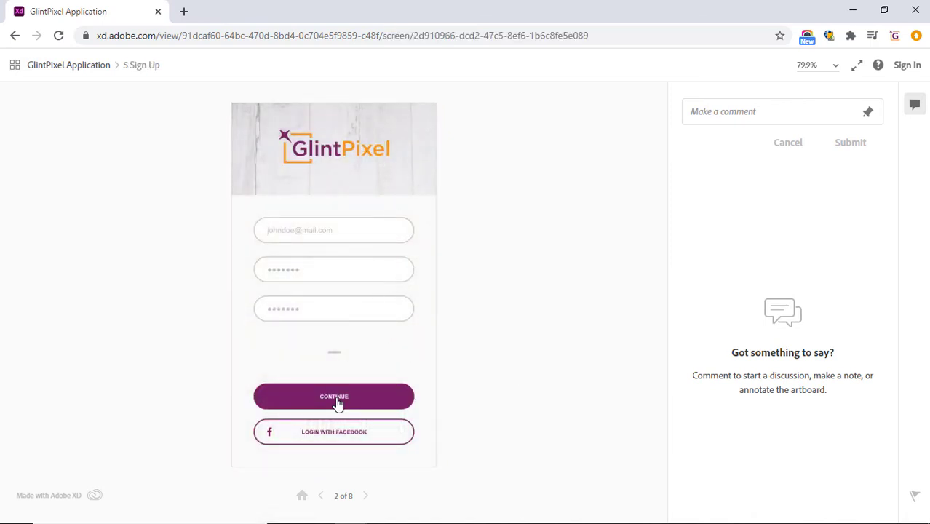
pyautogui.click(337, 404)
pyautogui.click(372, 222)
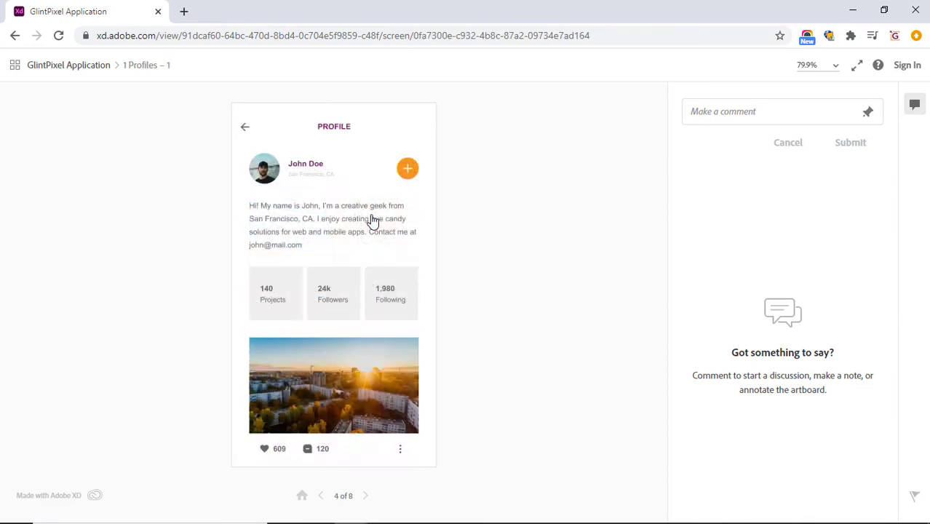
pyautogui.click(408, 170)
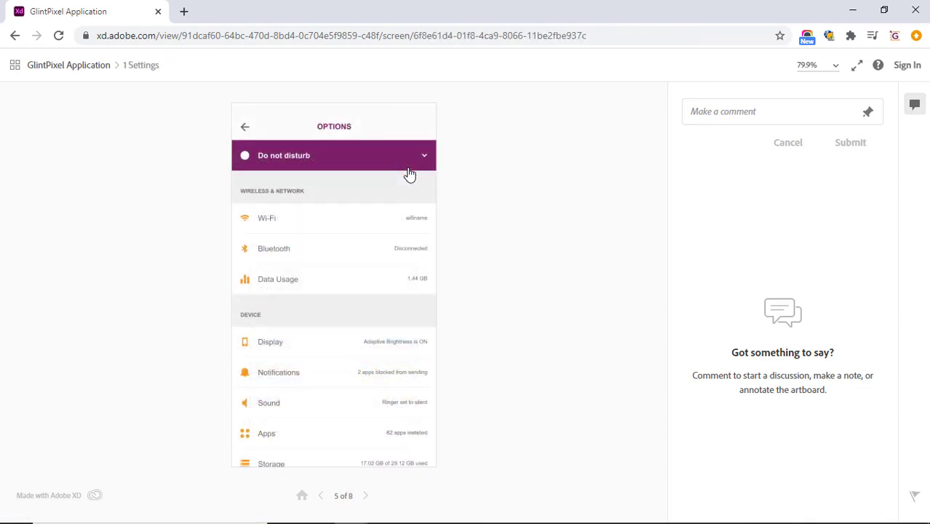
# Continue through Location and Menus, dismiss the unavailable-feature notice, and return to the desktop app.
pyautogui.click(385, 179)
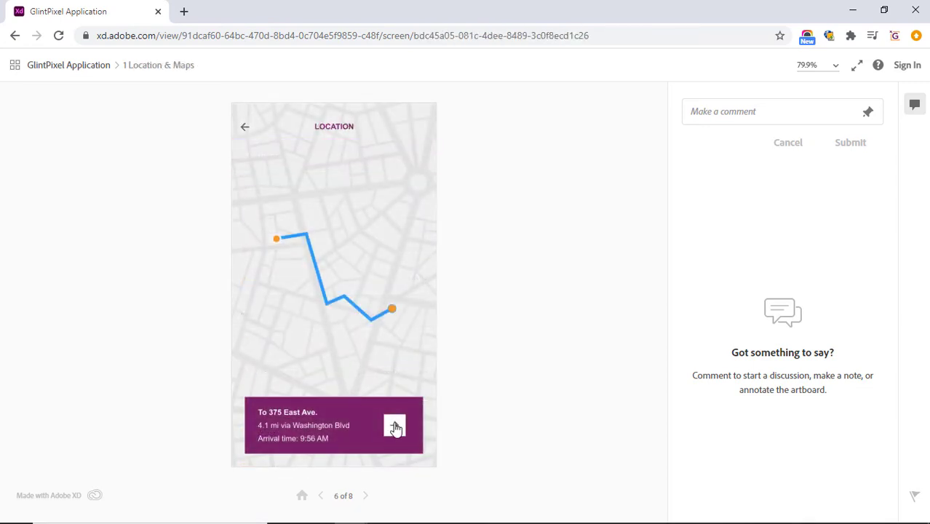
pyautogui.click(395, 429)
pyautogui.click(434, 224)
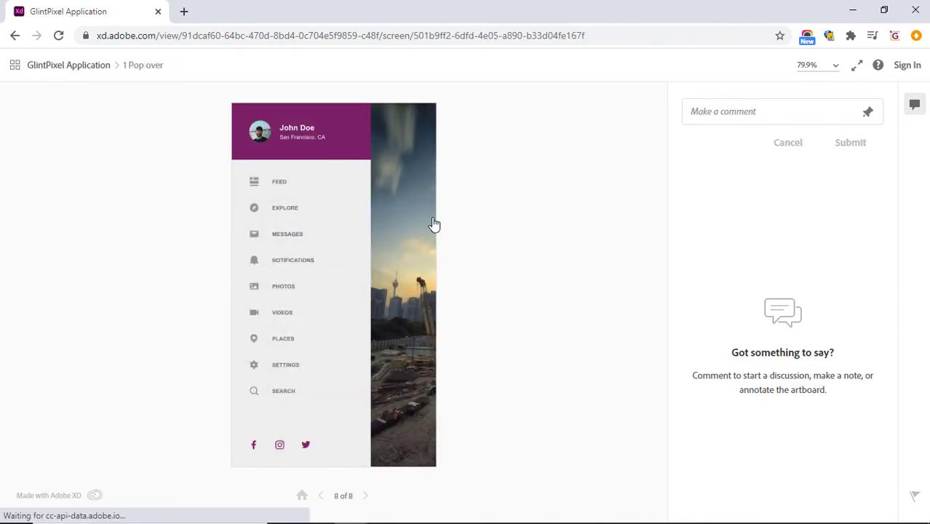
pyautogui.click(334, 327)
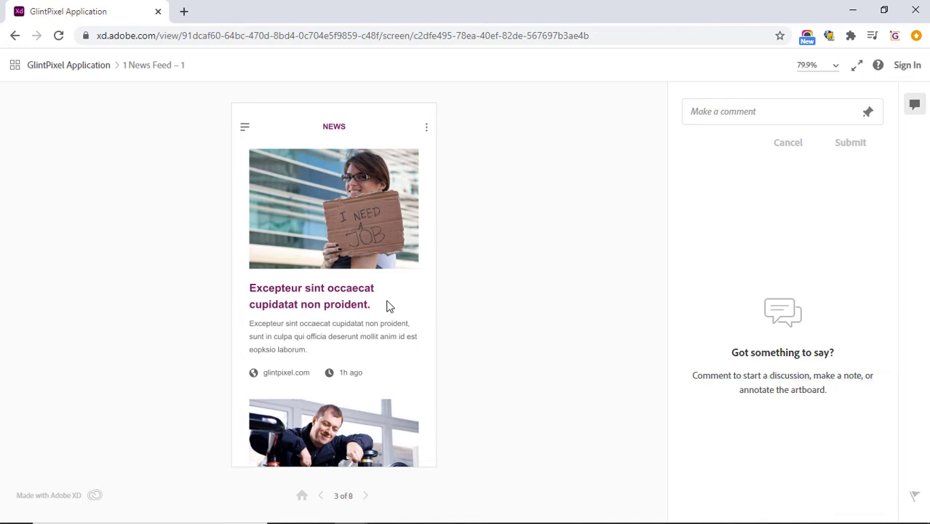
pyautogui.hotkey('alt', 'Tab')
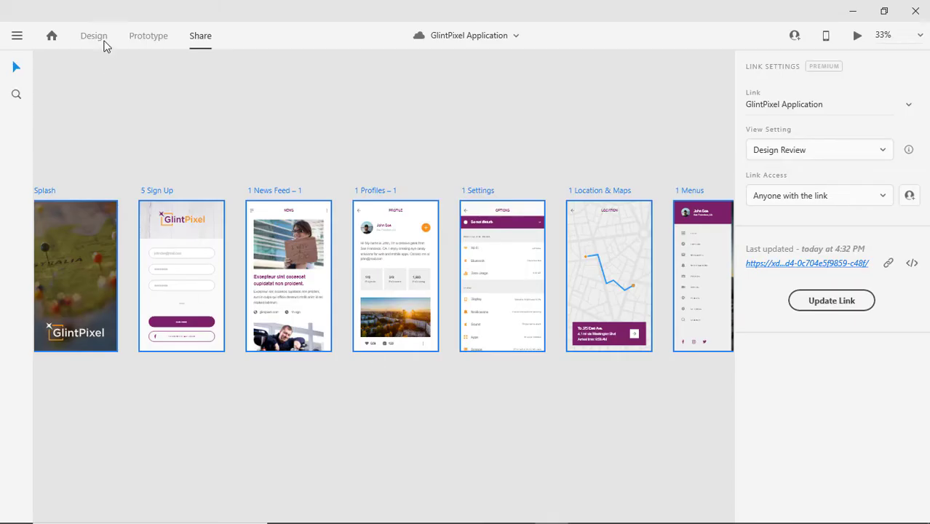
# Return to the Design workspace and zoom in on the Splash and Sign Up artboards.
pyautogui.click(102, 38)
pyautogui.moveTo(161, 137); pyautogui.dragTo(394, 113)
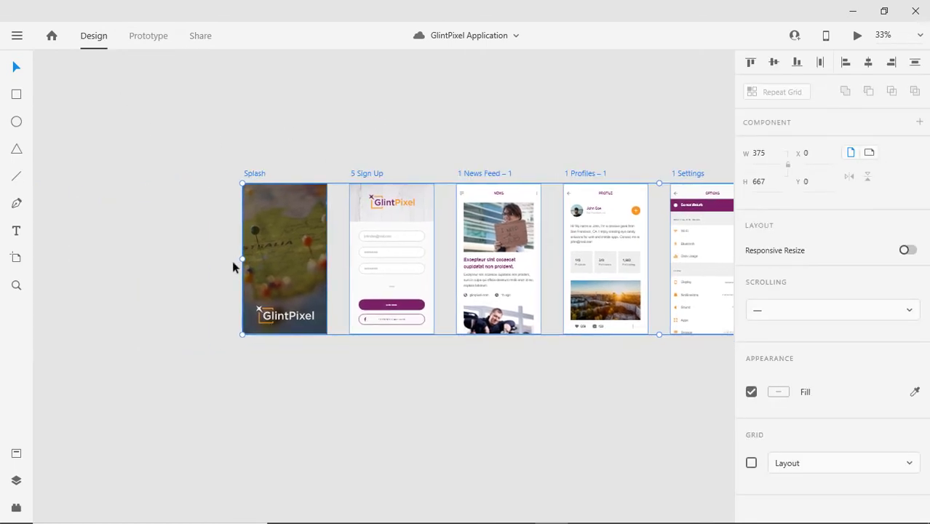
pyautogui.press('z')
pyautogui.moveTo(219, 140); pyautogui.dragTo(478, 352)
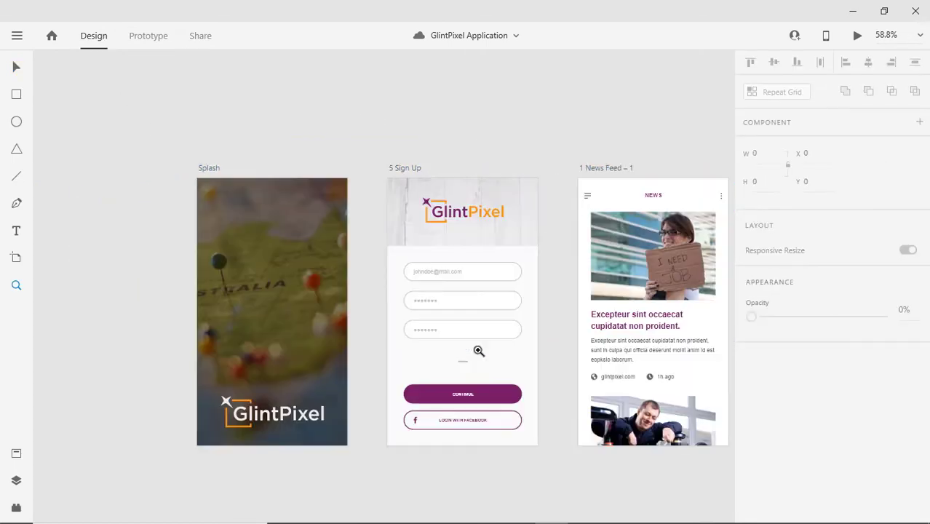
pyautogui.press('v')
# With Layers open, check the layer names of both logos, the Splash background and the News Feed photo.
pyautogui.click(302, 418)
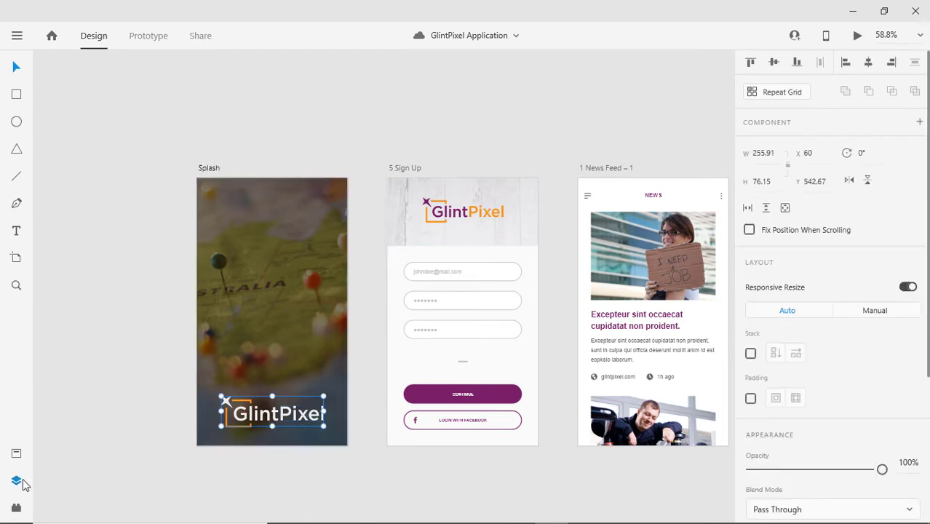
pyautogui.click(16, 481)
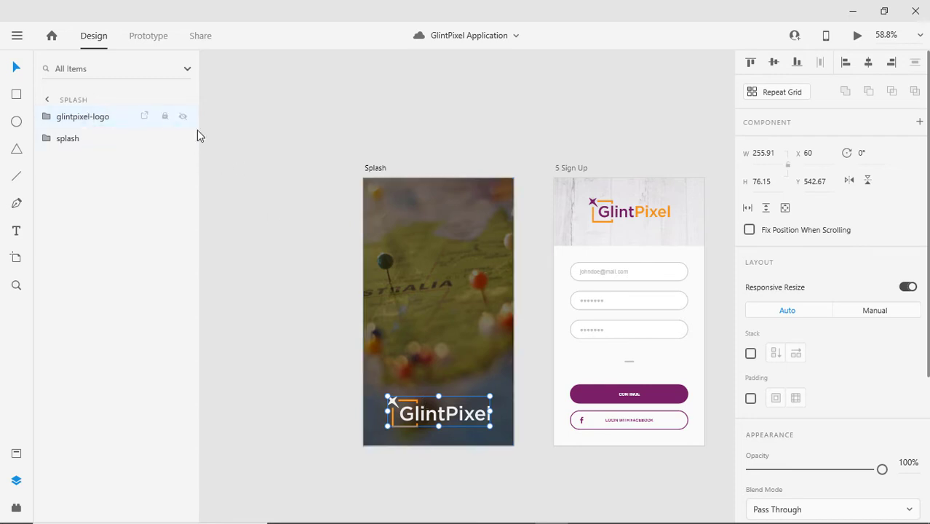
pyautogui.click(621, 220)
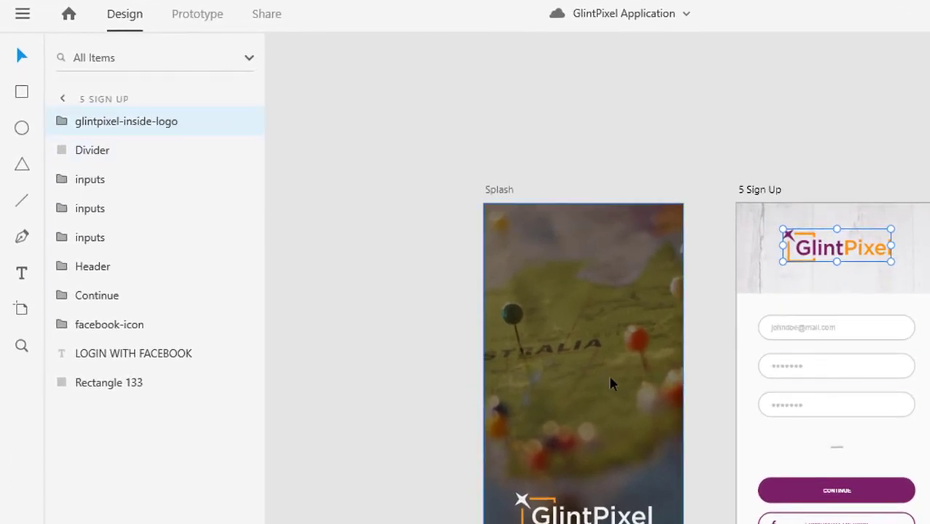
pyautogui.click(610, 384)
pyautogui.moveTo(826, 411); pyautogui.dragTo(473, 409)
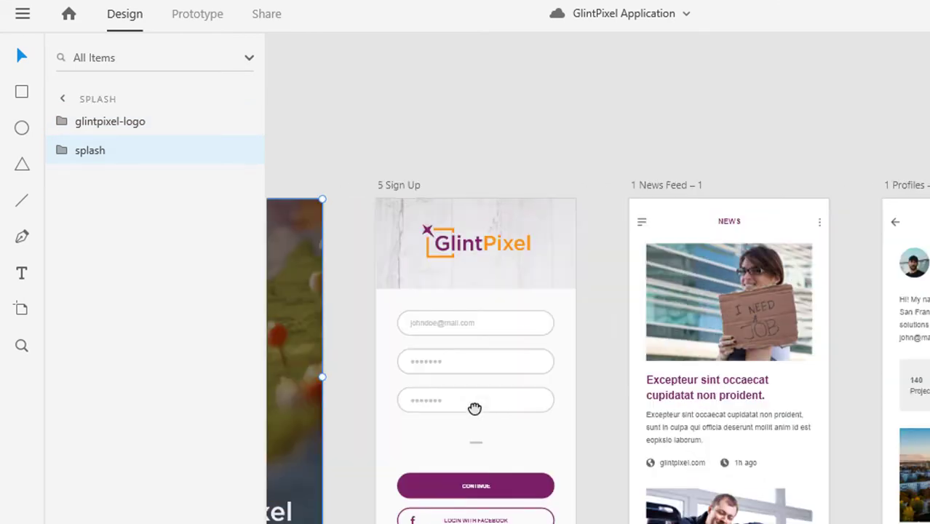
pyautogui.click(731, 325)
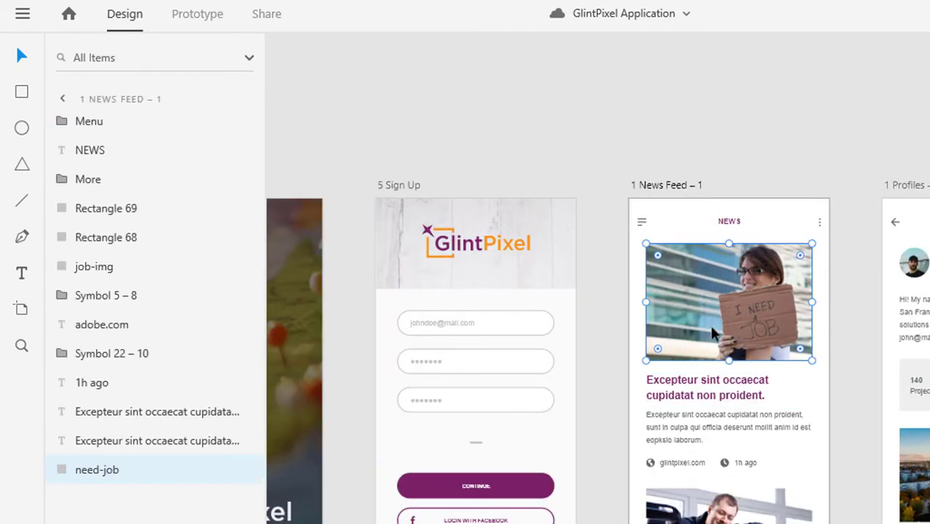
# Check the Profiles avatar, sunset photo and Settings Wi-Fi icon layers, then close Layers.
pyautogui.moveTo(747, 380); pyautogui.dragTo(393, 408)
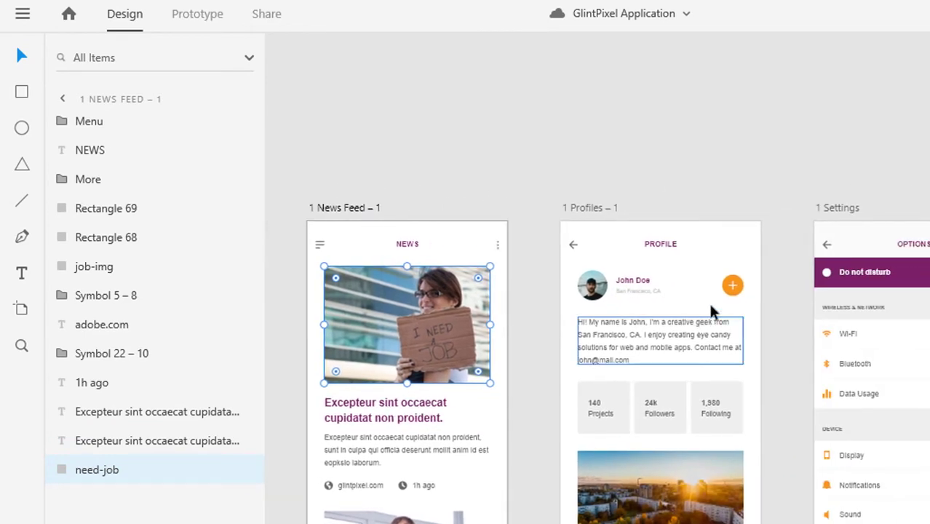
pyautogui.click(599, 293)
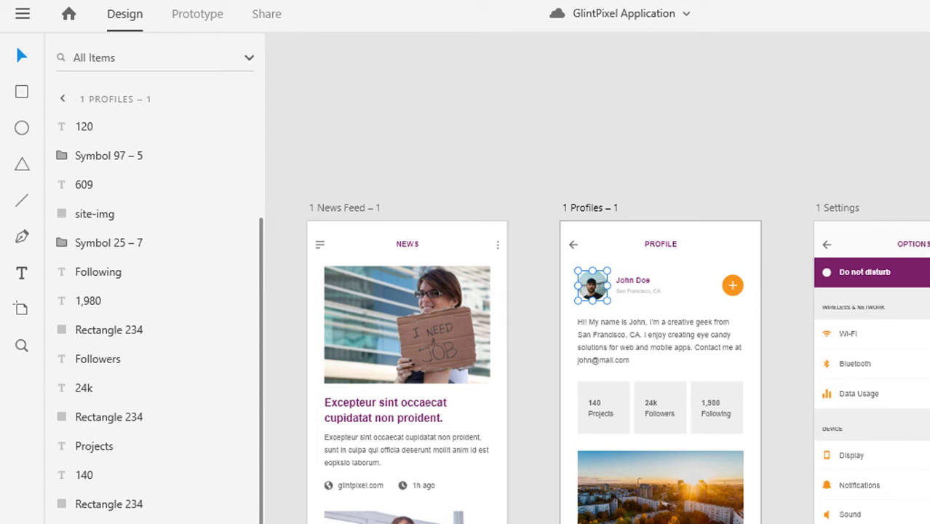
pyautogui.click(683, 500)
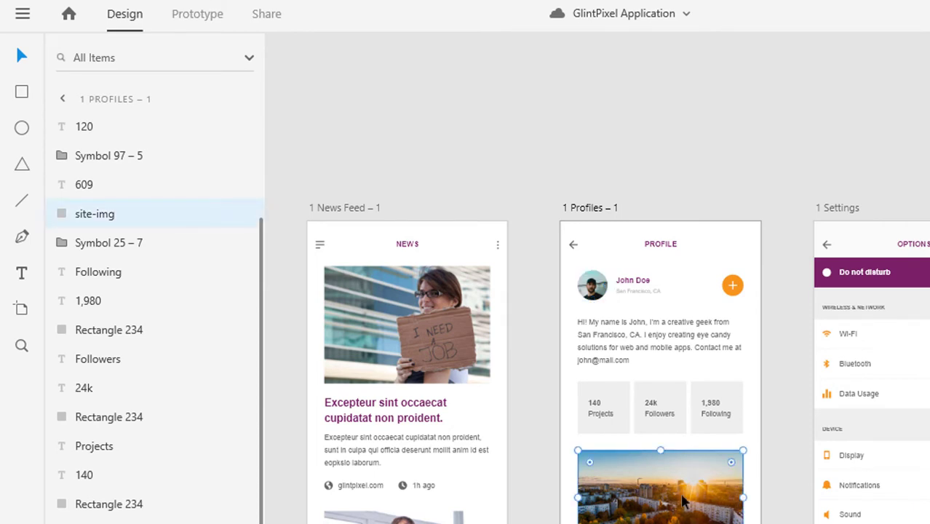
pyautogui.hscroll(5, 713, 504)
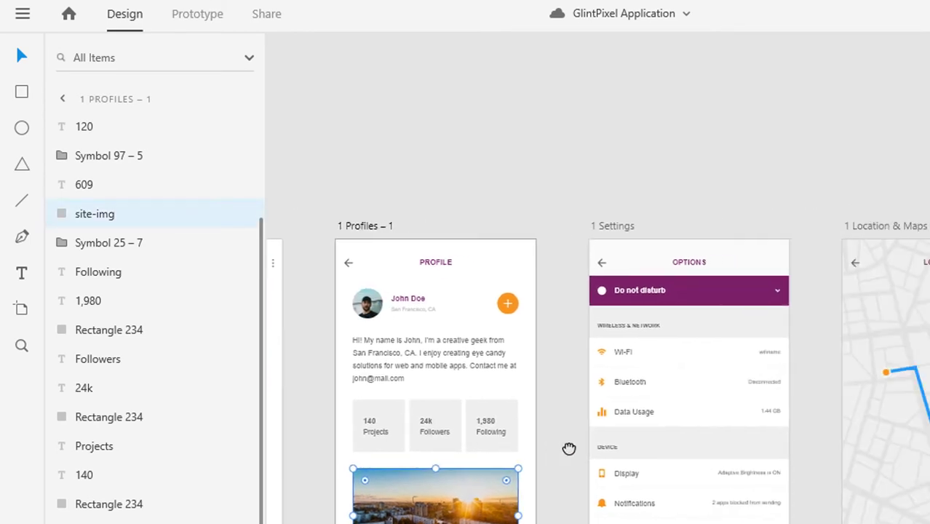
pyautogui.click(600, 353)
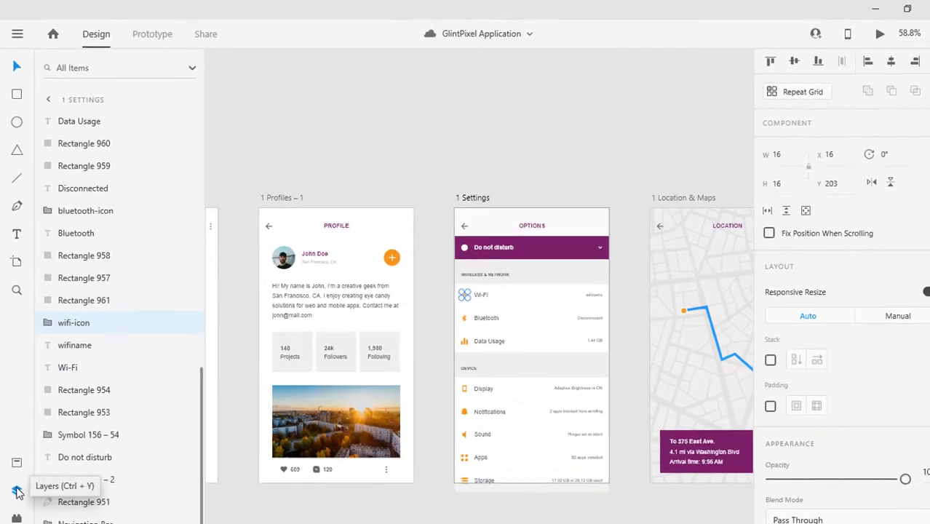
pyautogui.click(16, 484)
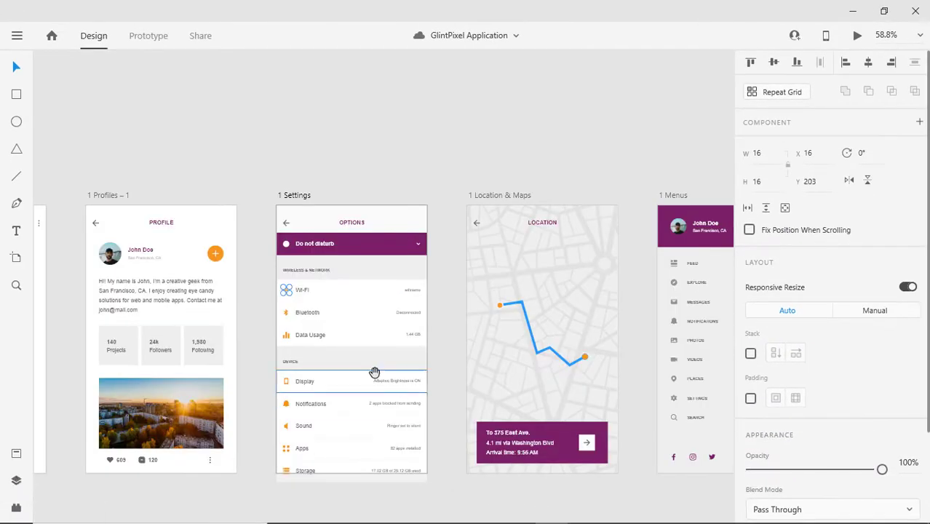
pyautogui.hscroll(-15, 374, 372)
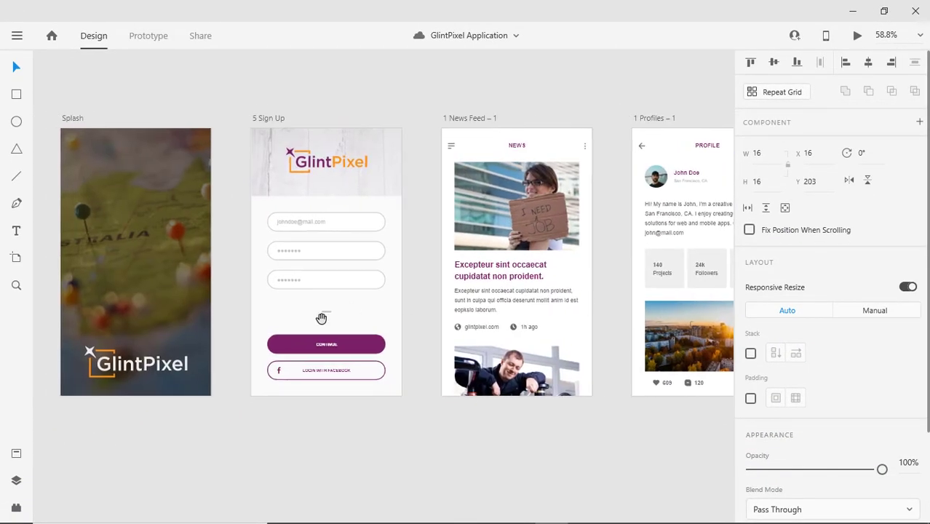
pyautogui.moveTo(321, 318); pyautogui.dragTo(424, 318)
# Select the Splash background and mark its splash layer for export in the Layers panel.
pyautogui.click(328, 441)
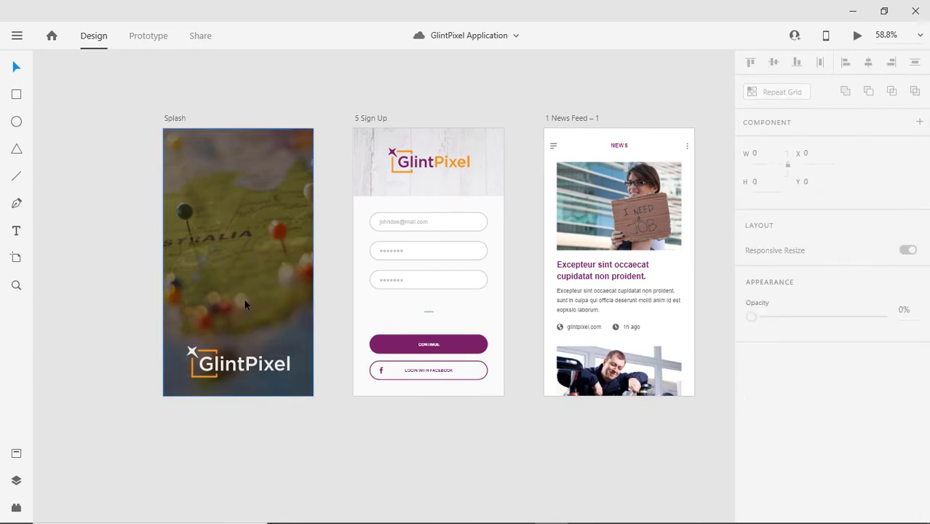
pyautogui.click(246, 288)
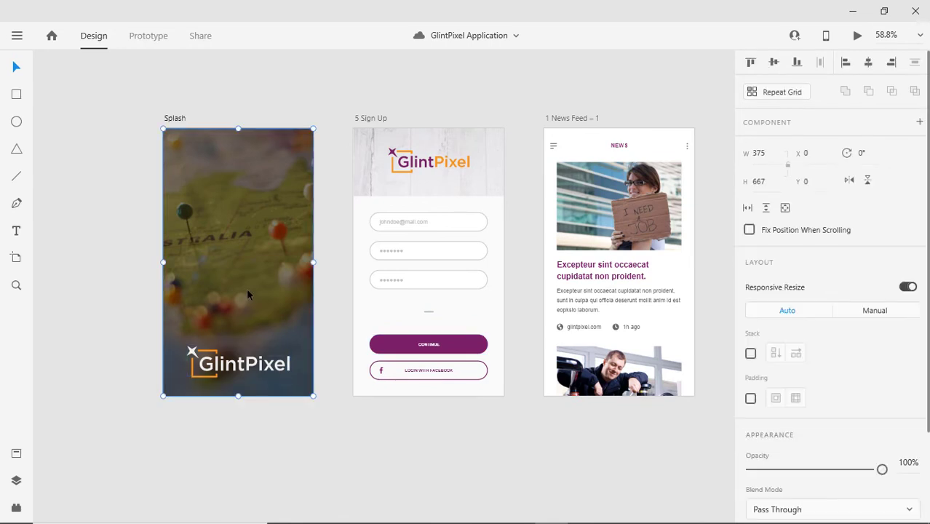
pyautogui.scroll(-3, 768, 391)
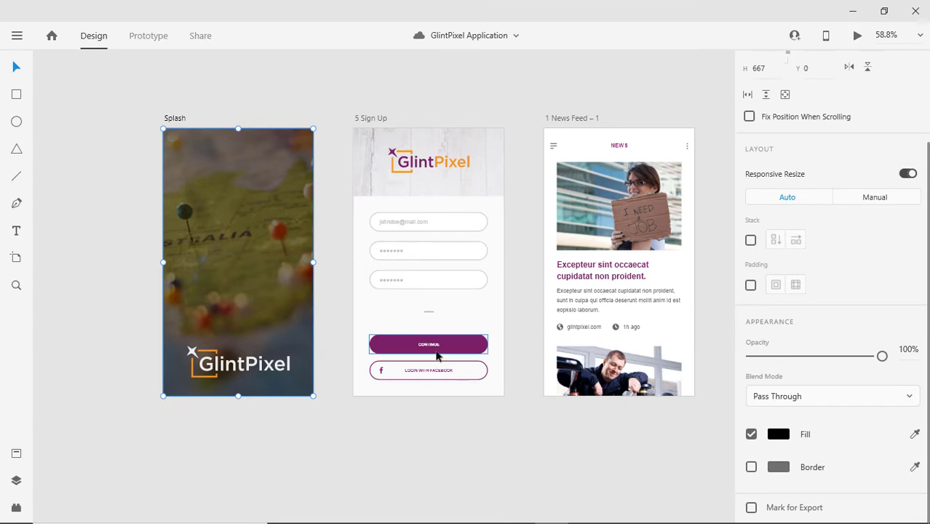
pyautogui.click(16, 480)
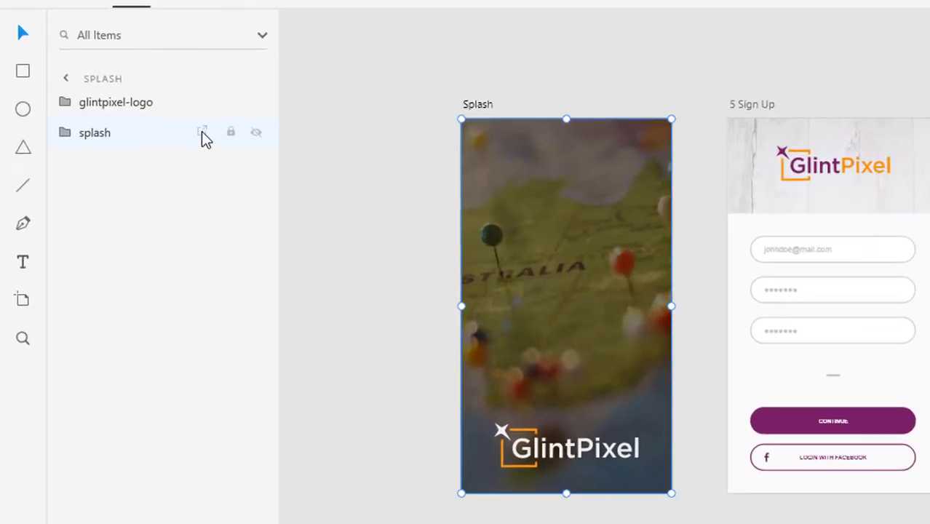
pyautogui.click(202, 133)
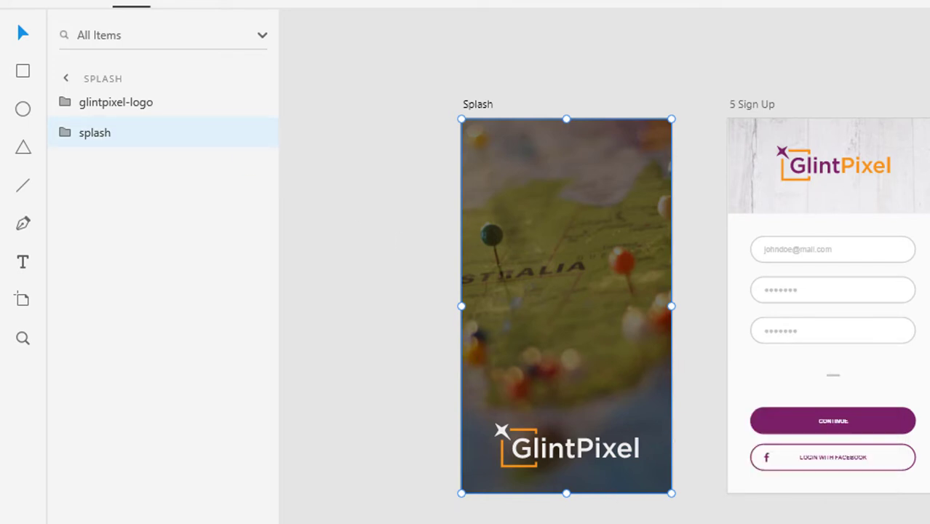
pyautogui.hotkey('ctrl', 'y')
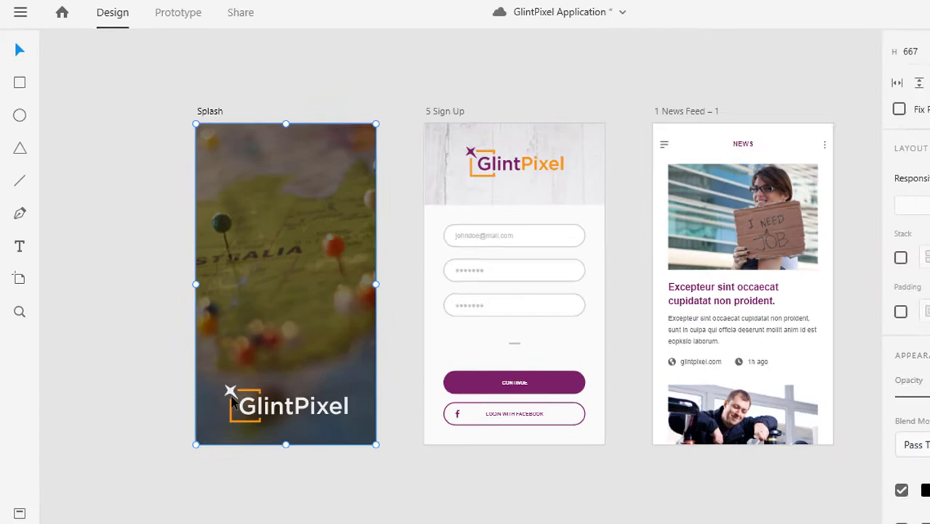
# Multi-select the Splash background, the Sign Up logo and header, the News Feed photo and the profile avatar.
pyautogui.click(266, 432)
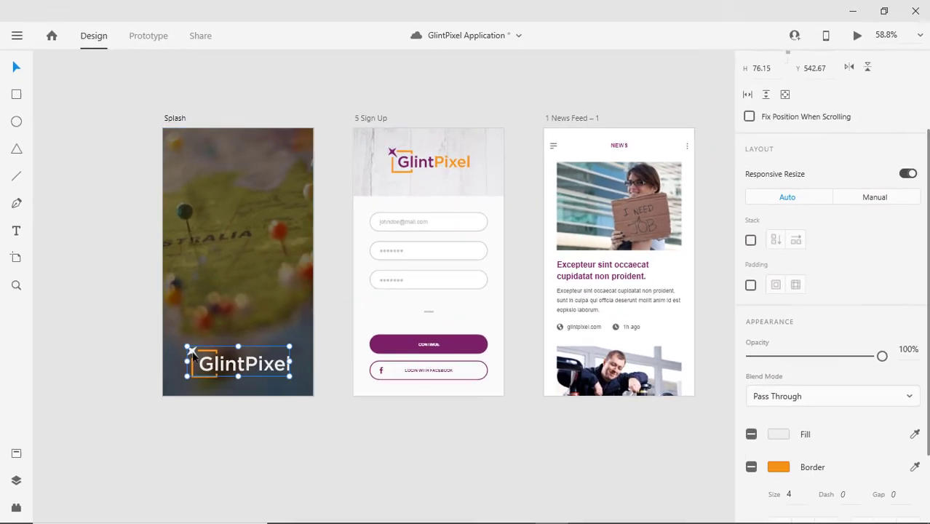
pyautogui.click(263, 288)
pyautogui.keyDown('shift'); pyautogui.click(391, 153); pyautogui.keyUp('shift')
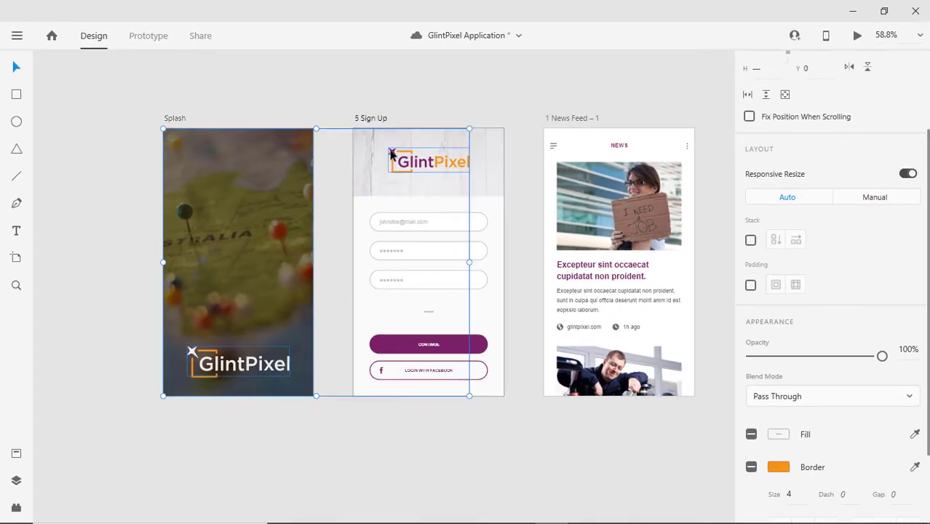
pyautogui.keyDown('shift'); pyautogui.click(491, 166); pyautogui.keyUp('shift')
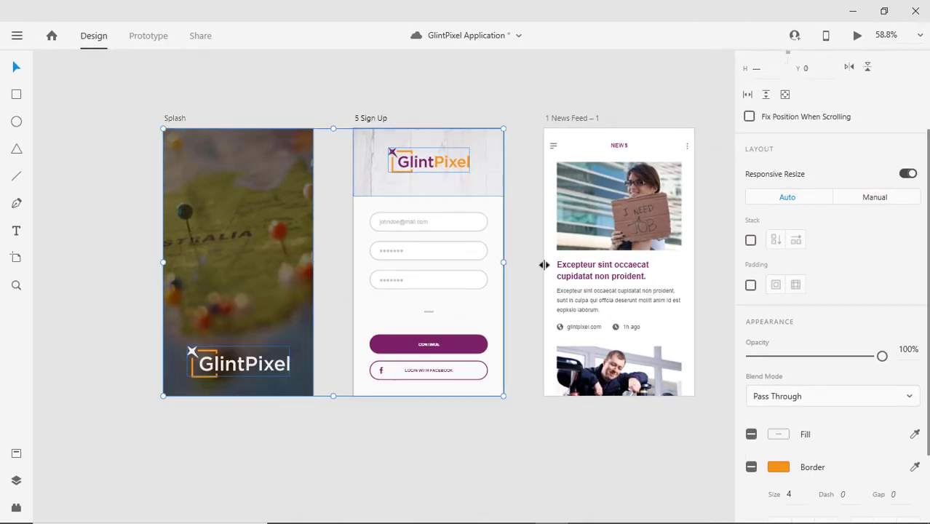
pyautogui.hscroll(5, 545, 265)
pyautogui.keyDown('shift'); pyautogui.click(390, 379); pyautogui.keyUp('shift')
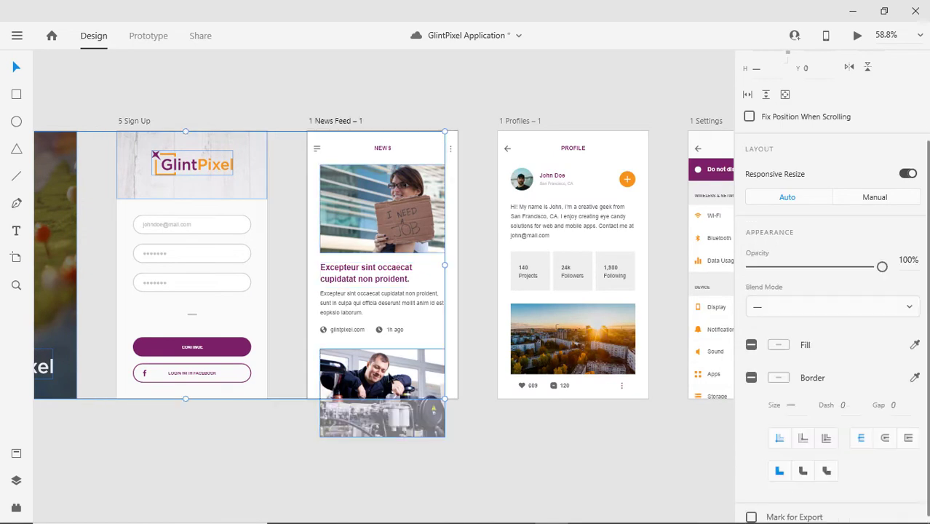
pyautogui.keyDown('shift'); pyautogui.click(526, 182); pyautogui.keyUp('shift')
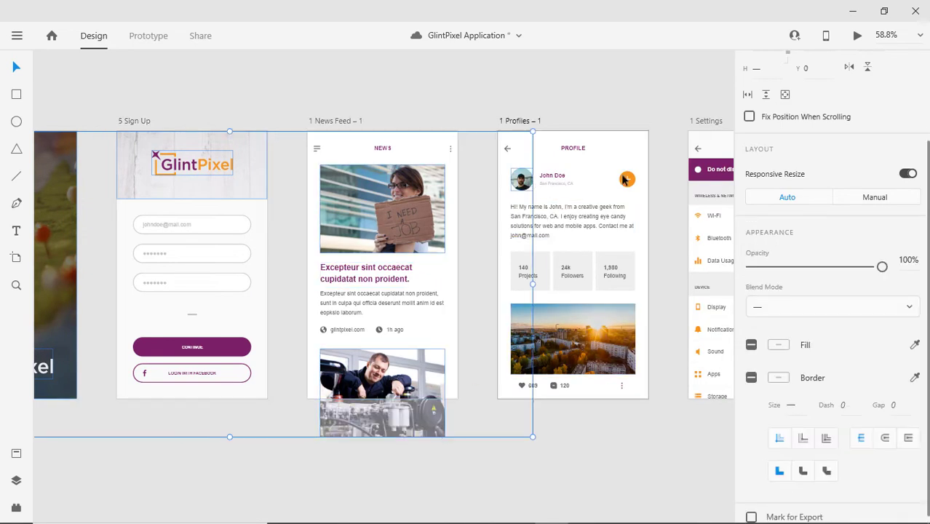
# Group the orange circle and plus icon on Profiles into one add button.
pyautogui.keyDown('shift'); pyautogui.click(628, 181); pyautogui.keyUp('shift')
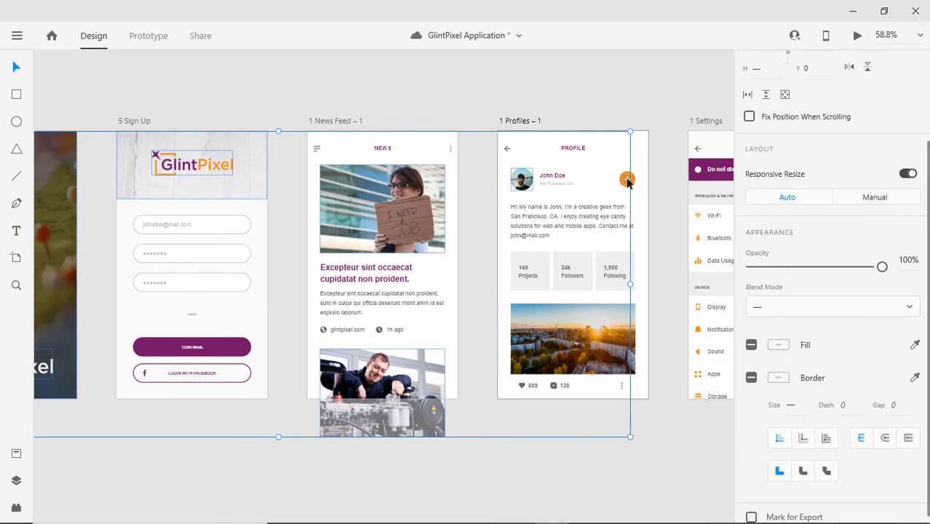
pyautogui.keyDown('shift'); pyautogui.click(627, 181); pyautogui.keyUp('shift')
pyautogui.click(628, 181)
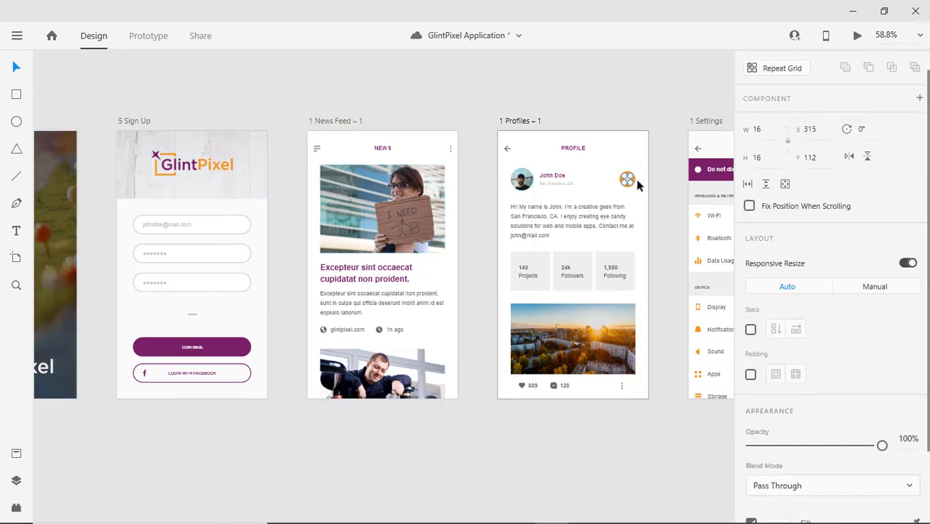
pyautogui.click(633, 183)
pyautogui.keyDown('shift'); pyautogui.click(628, 182); pyautogui.keyUp('shift')
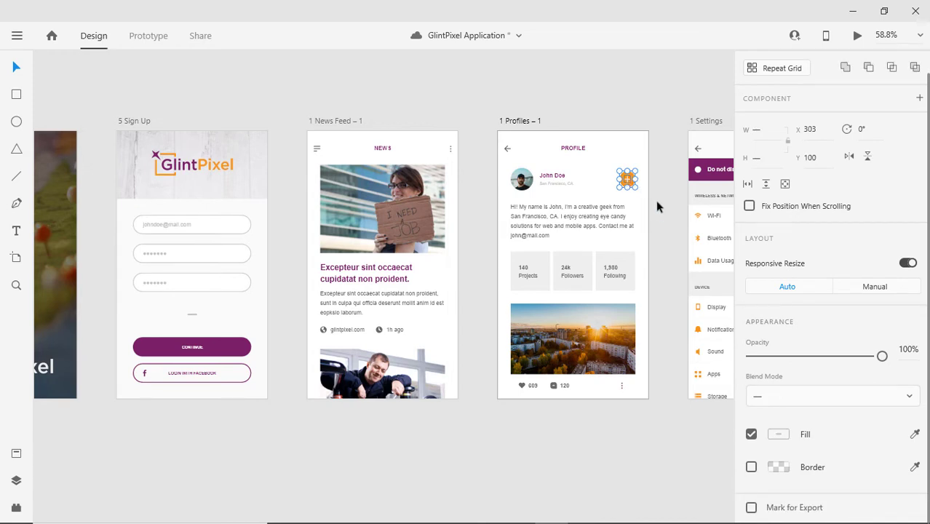
pyautogui.rightClick(629, 185)
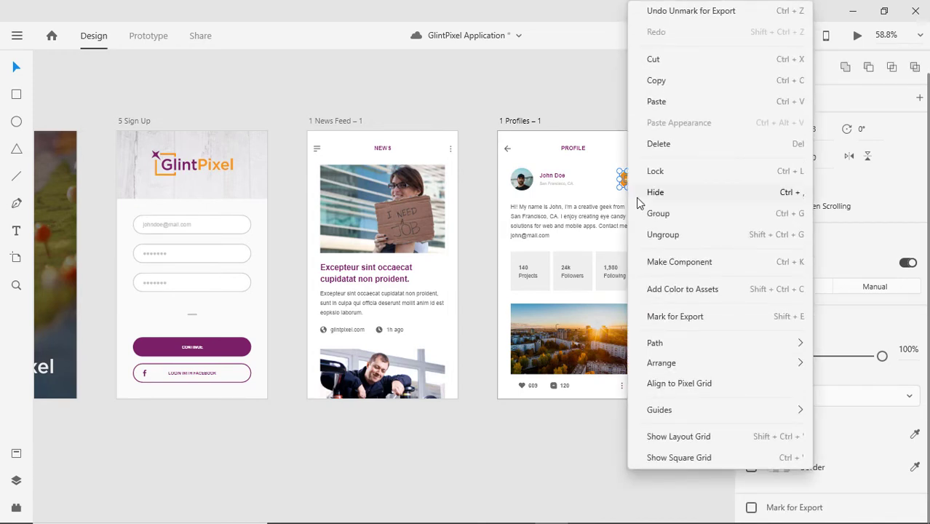
pyautogui.click(640, 213)
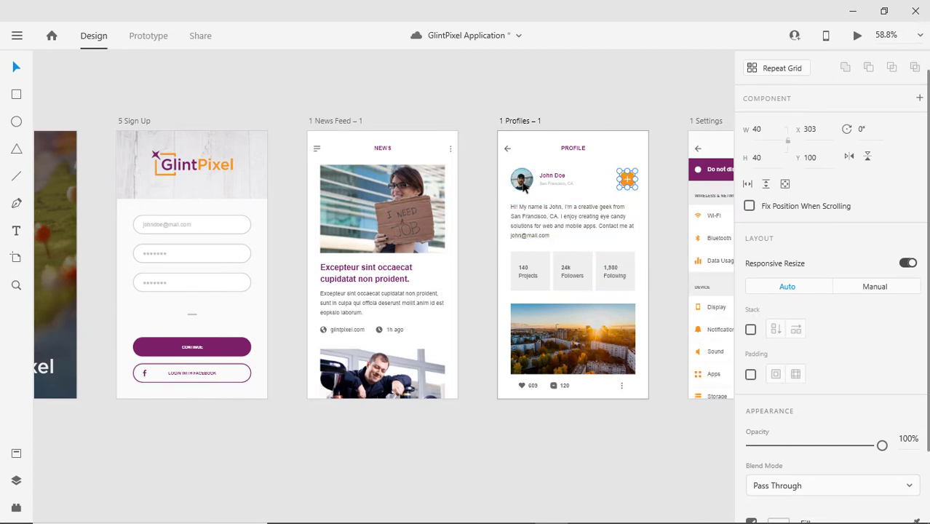
# Select the avatar, city and news photos, both GlintPixel logos, the Settings icons and the location arrow.
pyautogui.keyDown('shift'); pyautogui.click(523, 185); pyautogui.keyUp('shift')
pyautogui.keyDown('shift'); pyautogui.click(532, 342); pyautogui.keyUp('shift')
pyautogui.keyDown('shift'); pyautogui.click(376, 371); pyautogui.keyUp('shift')
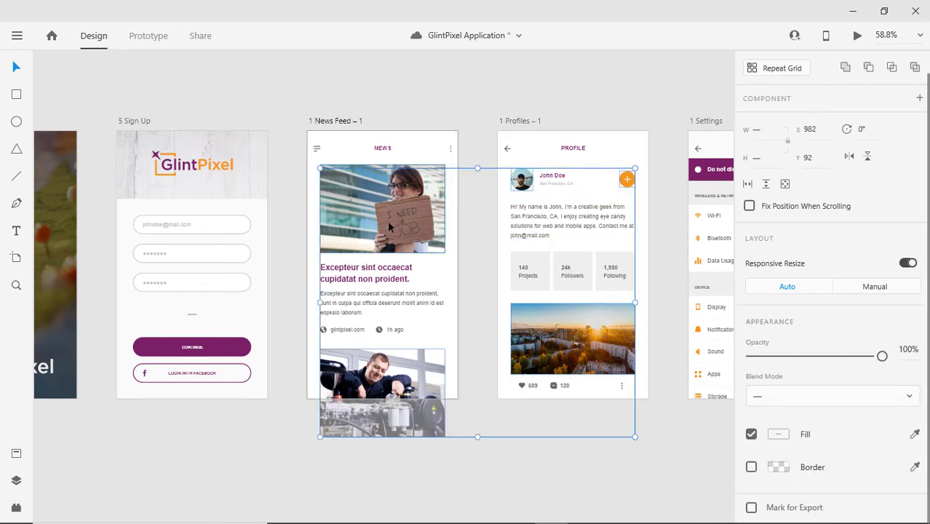
pyautogui.keyDown('shift'); pyautogui.click(156, 158); pyautogui.keyUp('shift')
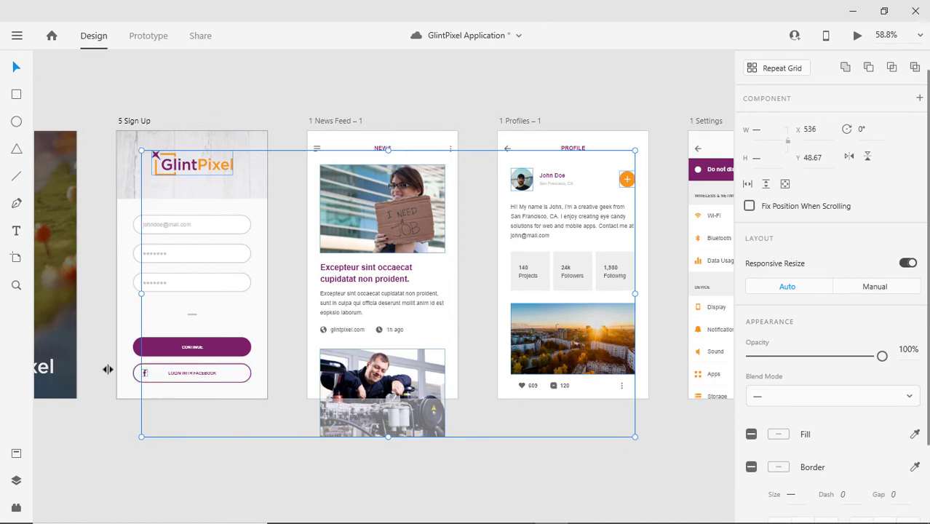
pyautogui.keyDown('shift'); pyautogui.click(64, 330); pyautogui.keyUp('shift')
pyautogui.moveTo(78, 332); pyautogui.dragTo(325, 307)
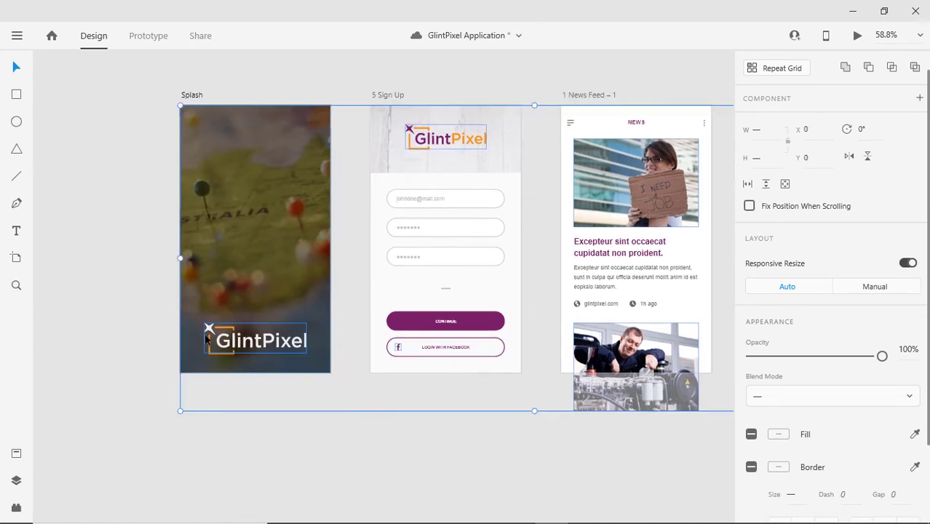
pyautogui.keyDown('shift'); pyautogui.click(207, 332); pyautogui.keyUp('shift')
pyautogui.keyDown('shift'); pyautogui.click(207, 331); pyautogui.keyUp('shift')
pyautogui.moveTo(617, 333); pyautogui.dragTo(360, 343)
pyautogui.moveTo(555, 348); pyautogui.dragTo(309, 349)
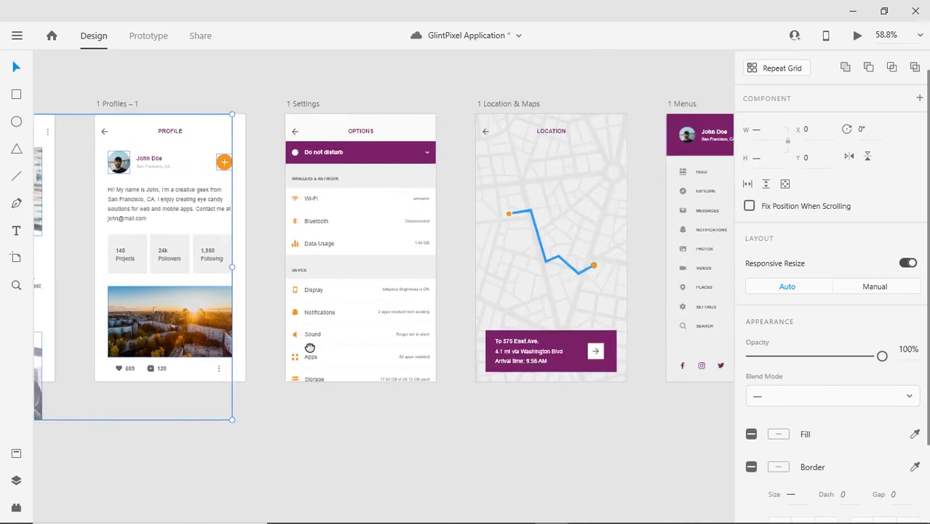
pyautogui.keyDown('shift'); pyautogui.click(296, 204); pyautogui.keyUp('shift')
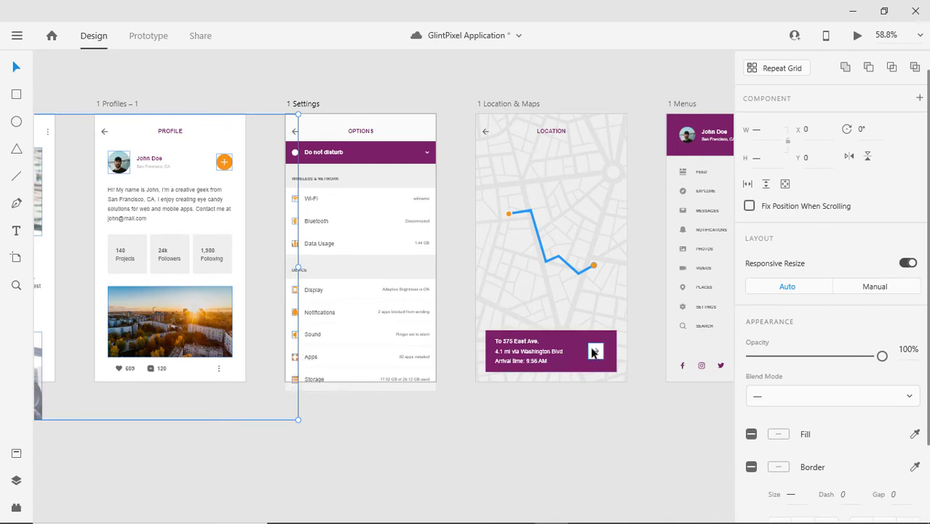
pyautogui.keyDown('shift'); pyautogui.click(595, 351); pyautogui.keyUp('shift')
# Add the Pop over screen content and tick Mark for Export for the whole selection.
pyautogui.hscroll(3, 400, 366)
pyautogui.hscroll(3, 400, 366)
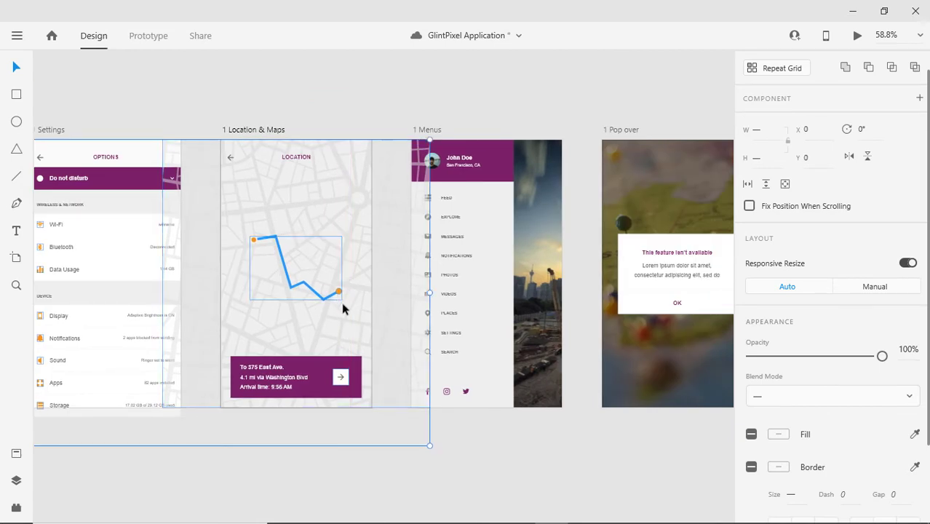
pyautogui.hscroll(7, 576, 386)
pyautogui.keyDown('shift'); pyautogui.click(405, 352); pyautogui.keyUp('shift')
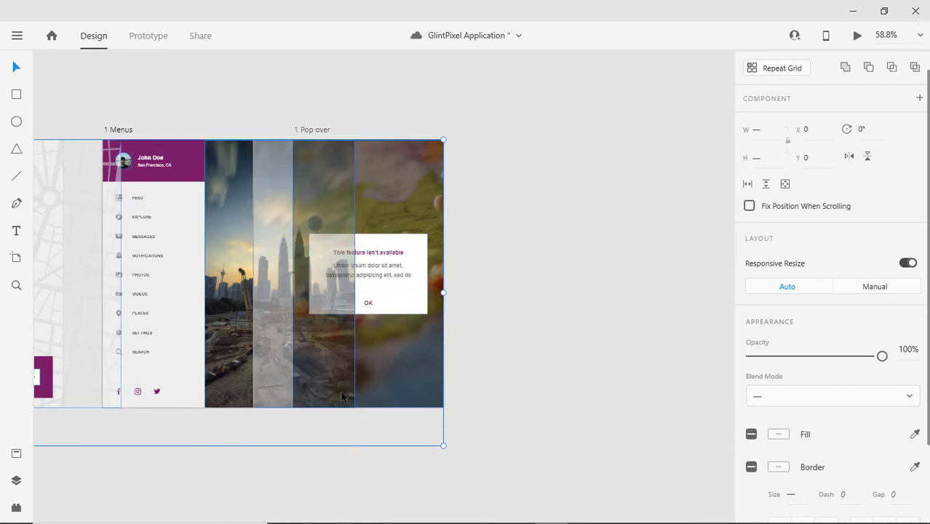
pyautogui.hscroll(-15, 376, 309)
pyautogui.hscroll(-10, 375, 309)
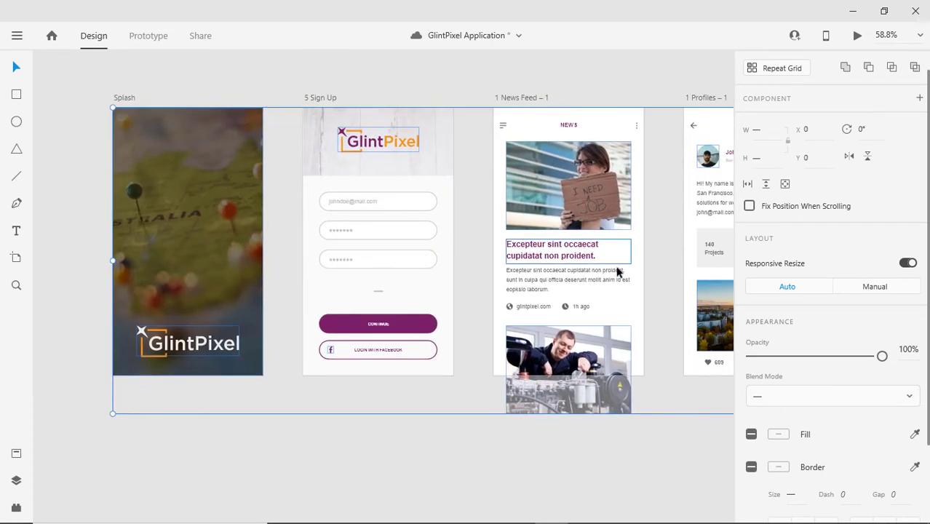
pyautogui.scroll(-3, 823, 328)
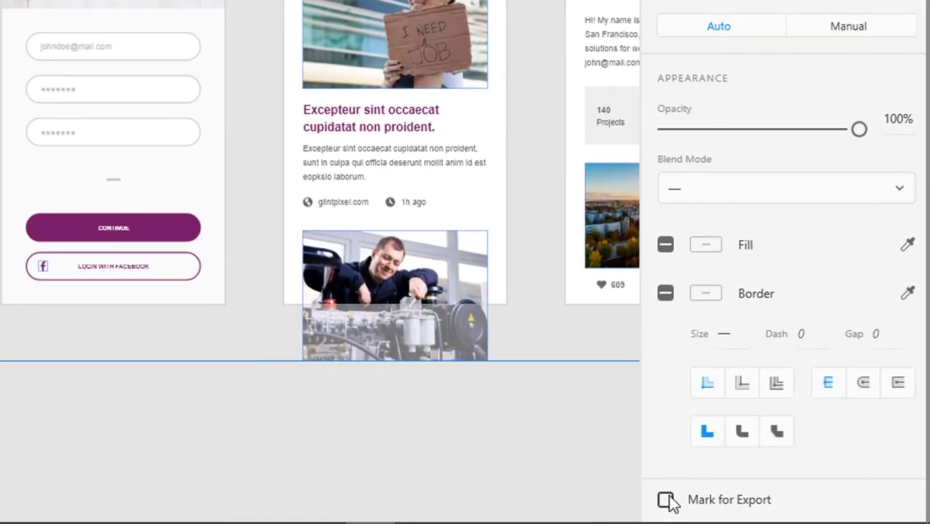
pyautogui.click(666, 500)
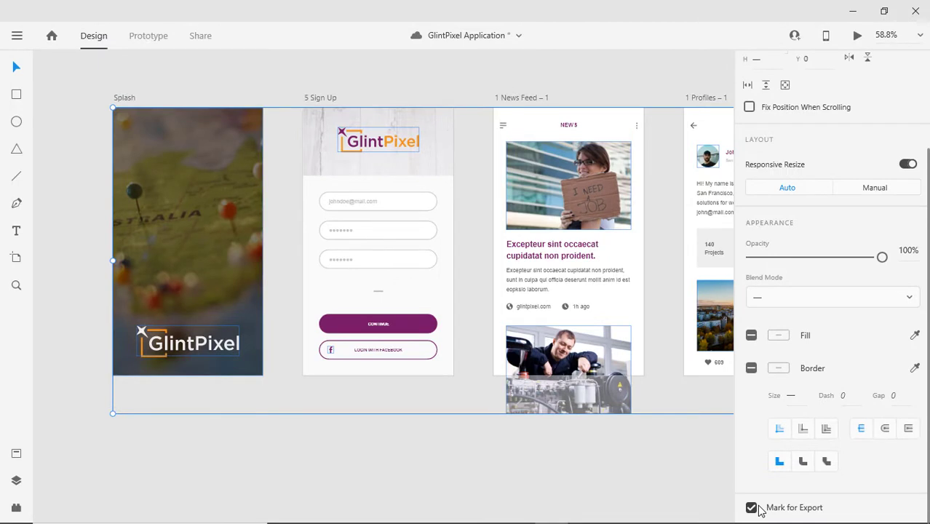
# Glance at the Assets panel's colours and character styles in Design, then return to Prototype.
pyautogui.click(134, 45)
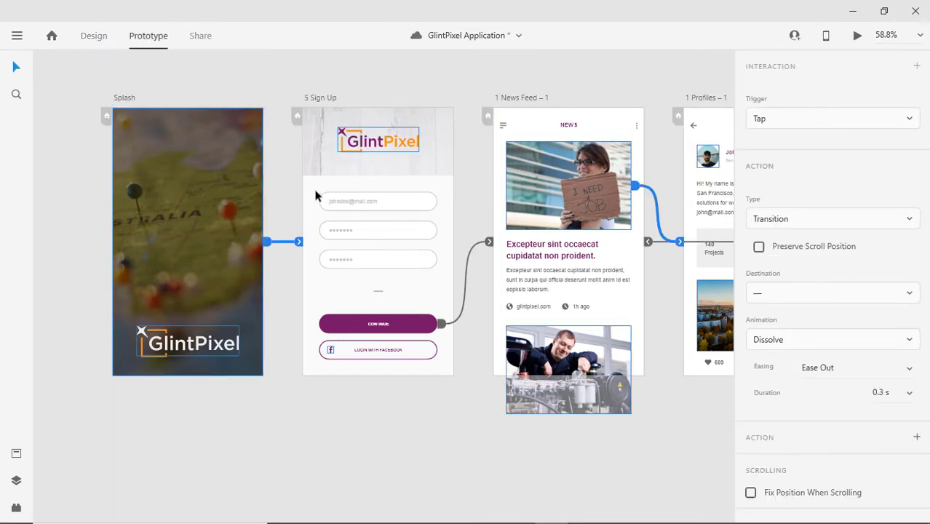
pyautogui.click(93, 37)
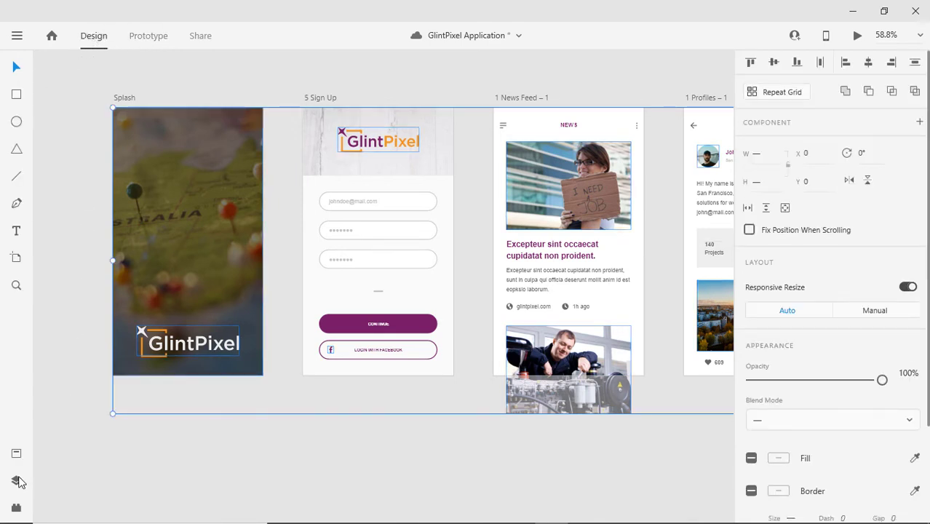
pyautogui.click(16, 452)
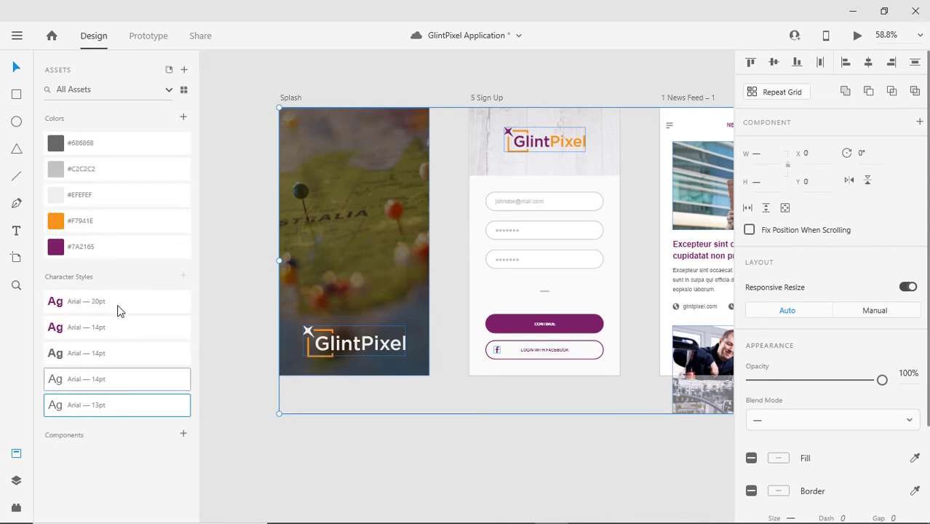
pyautogui.click(16, 453)
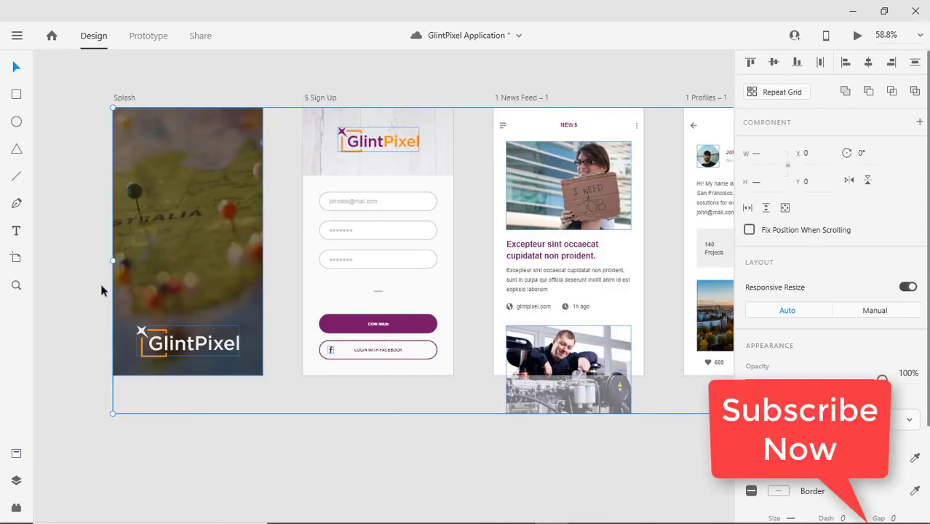
pyautogui.click(155, 38)
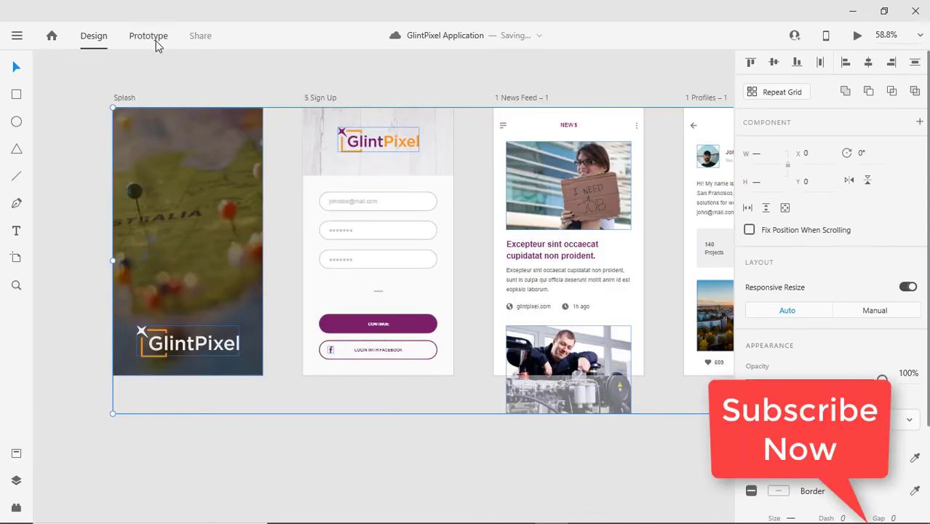
# Set the share link's view to Development with Downloadable Assets enabled.
pyautogui.click(201, 38)
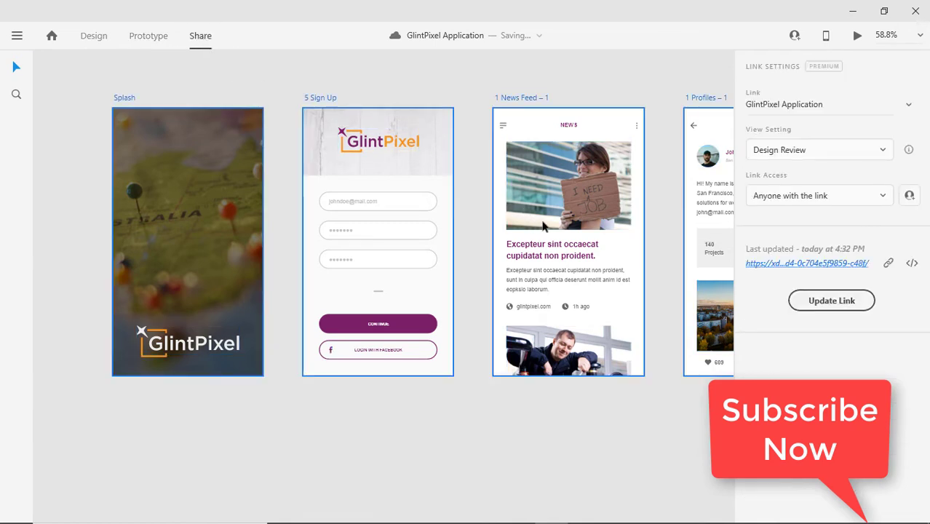
pyautogui.moveTo(533, 227); pyautogui.dragTo(431, 232)
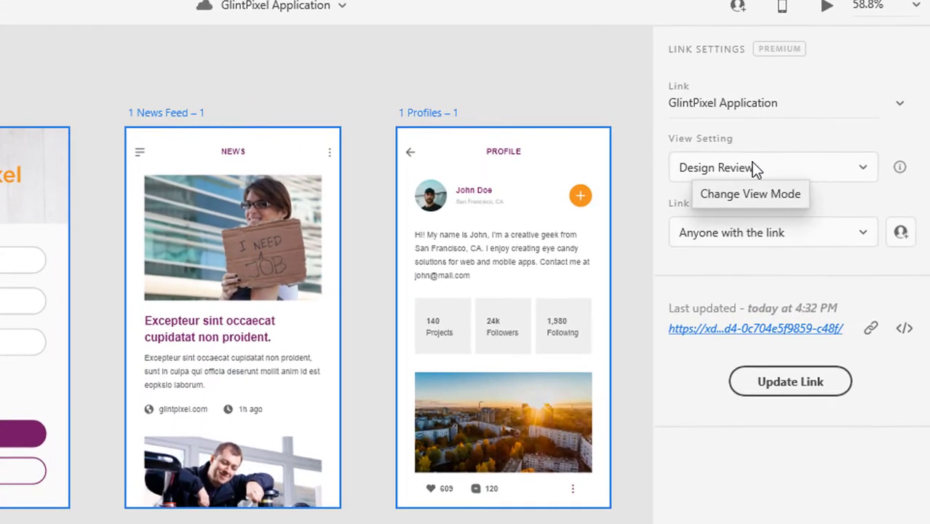
pyautogui.click(765, 166)
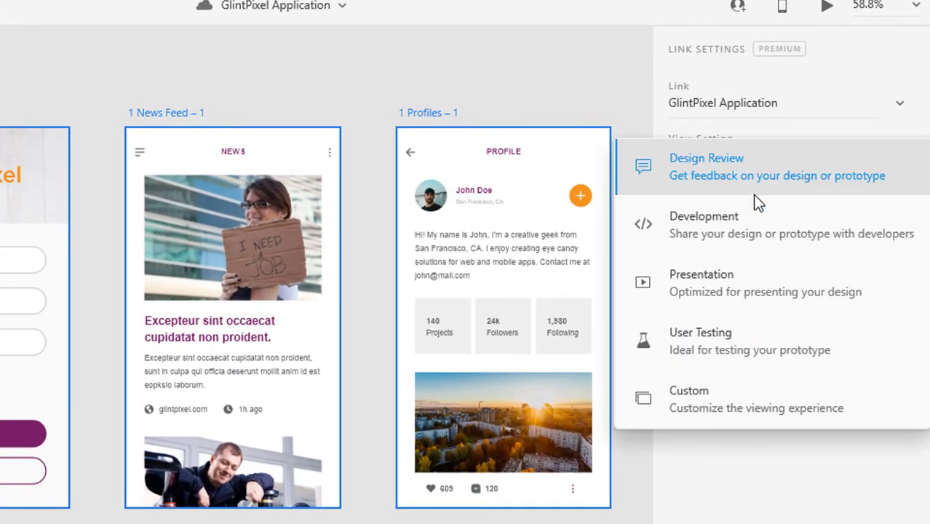
pyautogui.click(751, 226)
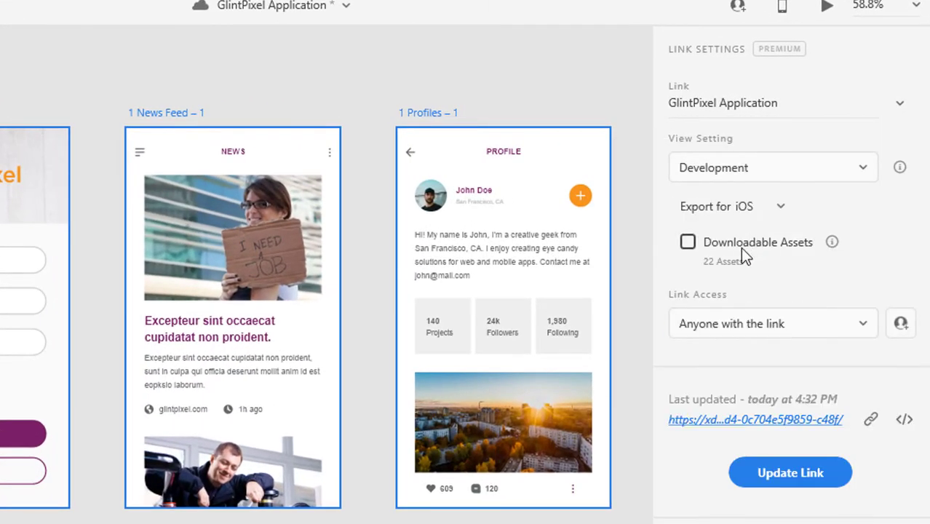
pyautogui.click(688, 244)
# Keep access open to anyone with the link, update the link and copy it.
pyautogui.click(738, 343)
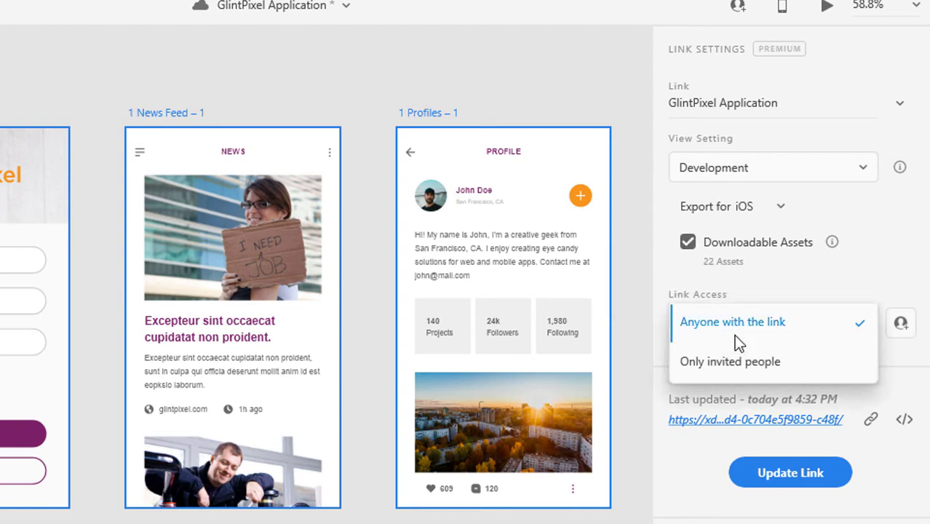
pyautogui.click(864, 281)
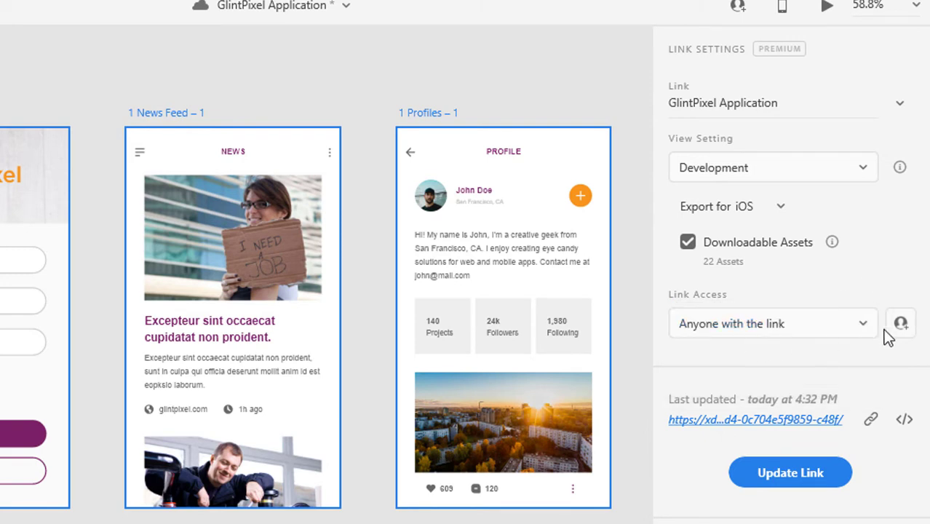
pyautogui.click(777, 481)
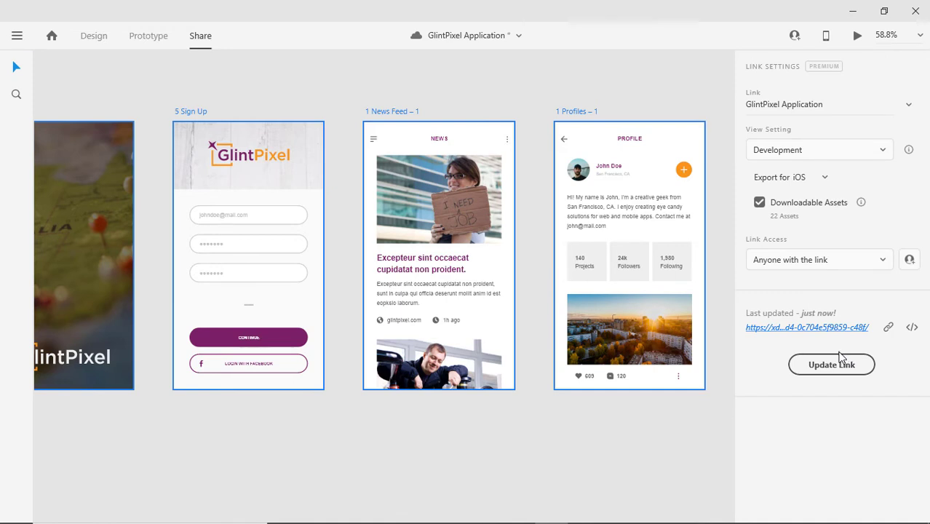
pyautogui.click(888, 329)
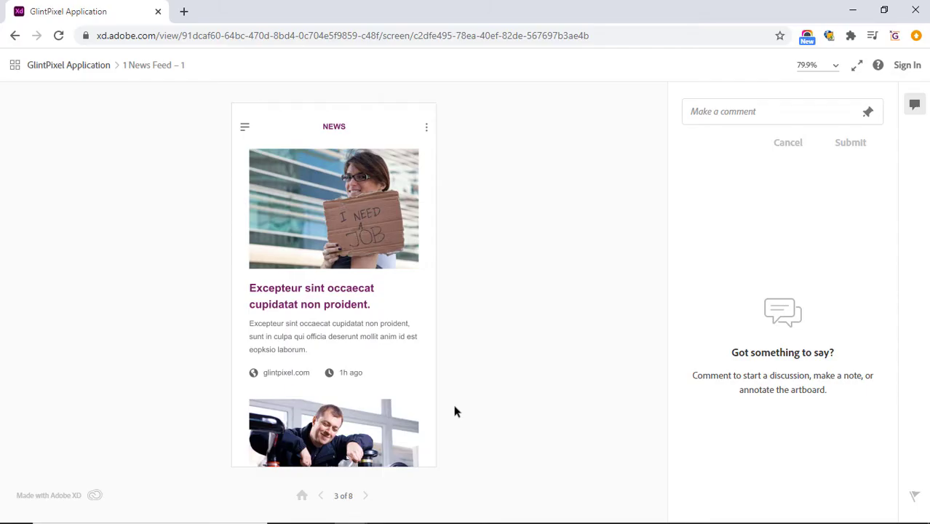
# Reload the share page, close comments, and open the Splash screen's 375 × 667 specs (1 of 8).
pyautogui.click(59, 35)
pyautogui.click(915, 105)
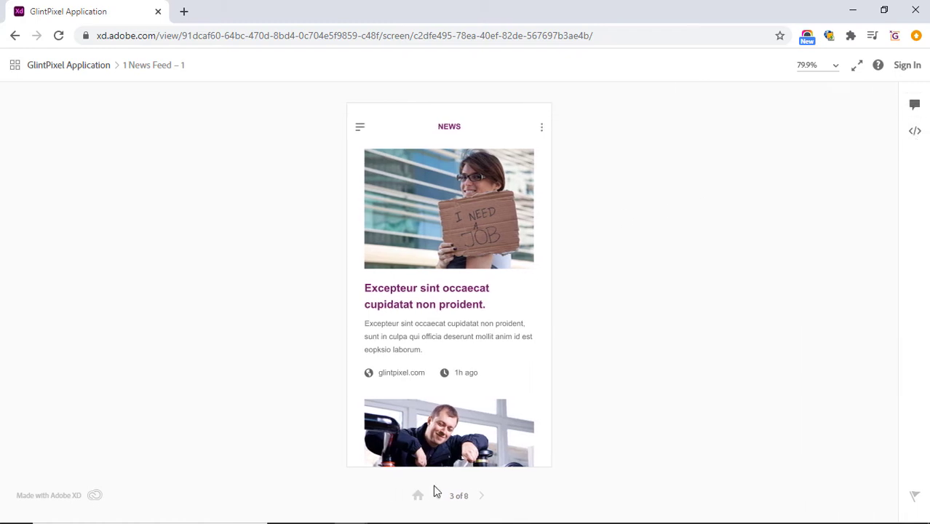
pyautogui.click(436, 498)
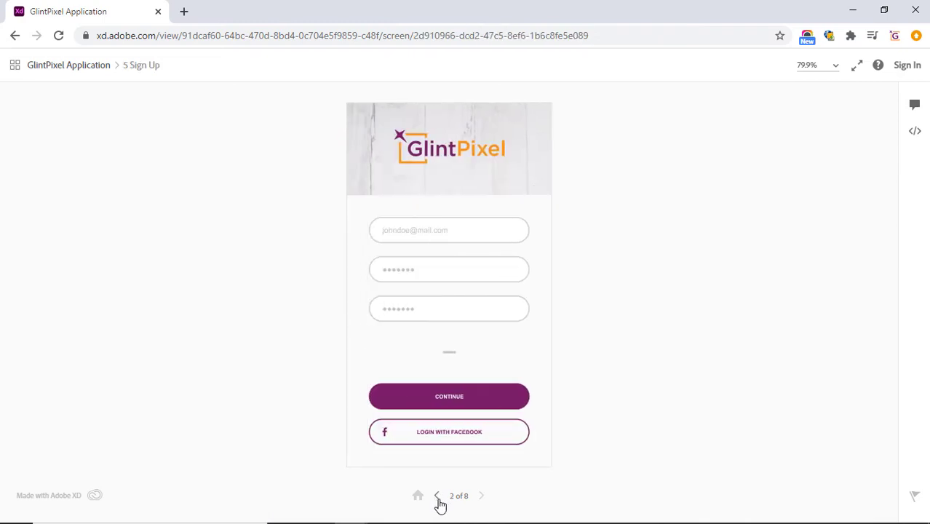
pyautogui.click(438, 498)
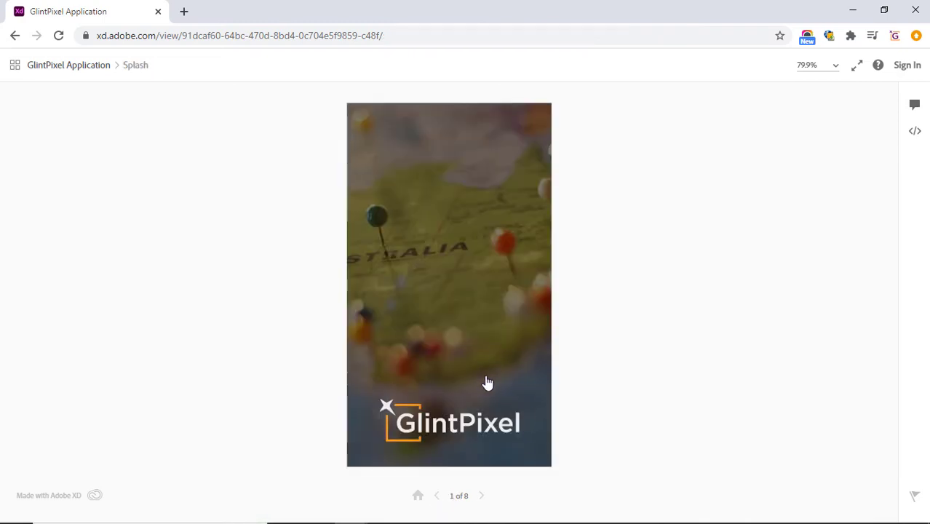
pyautogui.click(915, 133)
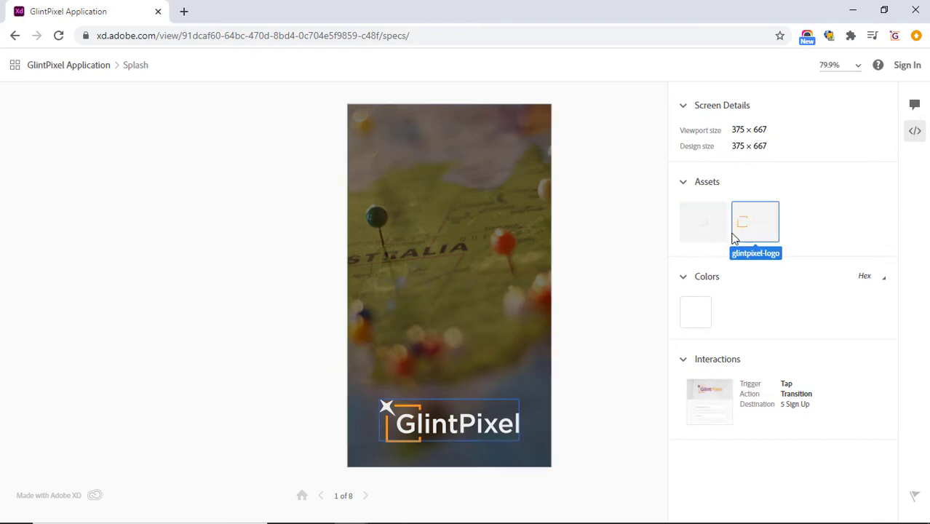
pyautogui.moveTo(698, 300)
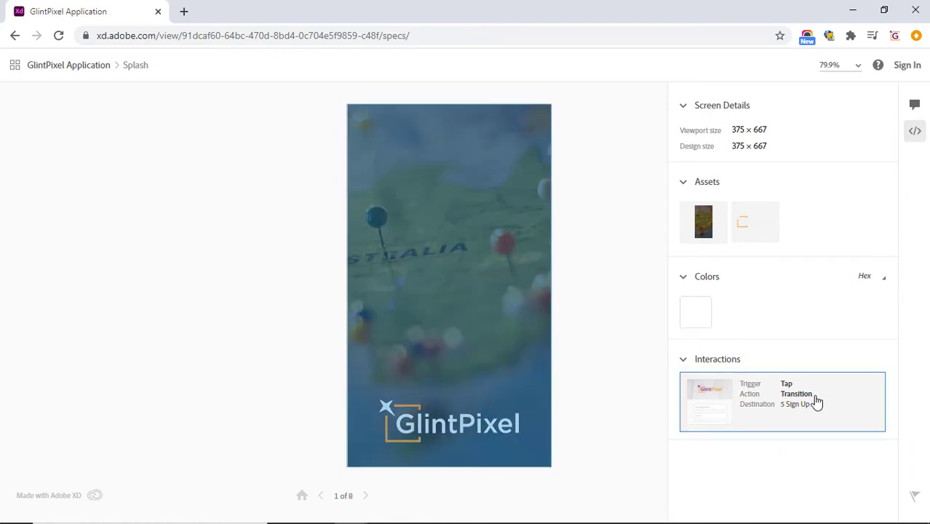
pyautogui.click(366, 498)
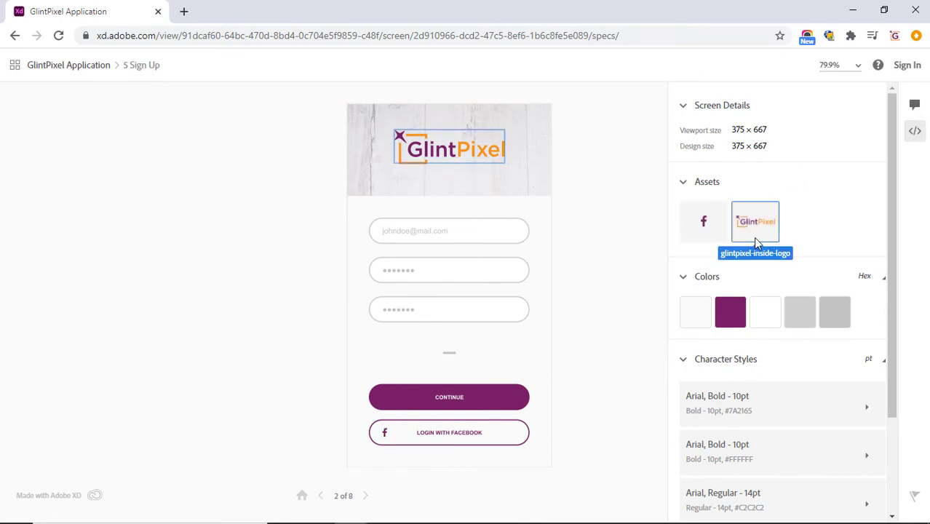
pyautogui.scroll(-1, 777, 412)
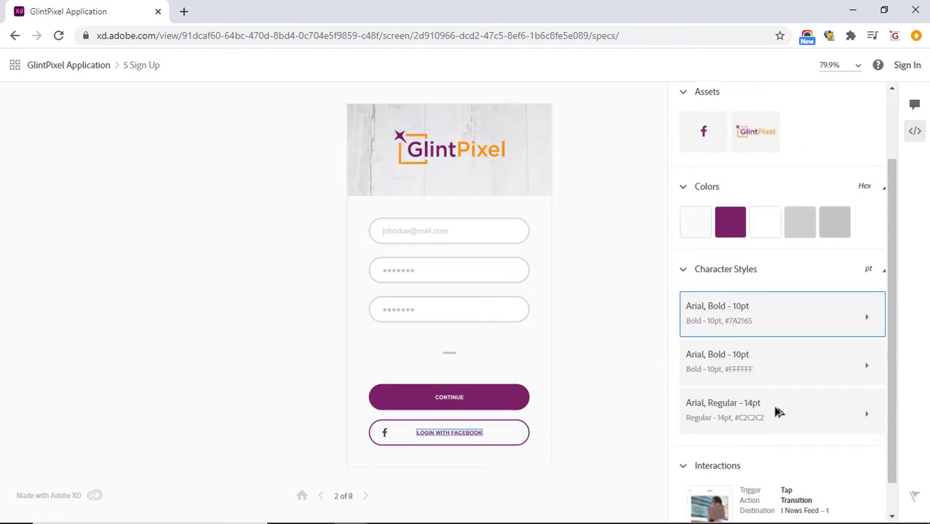
pyautogui.scroll(1, 776, 407)
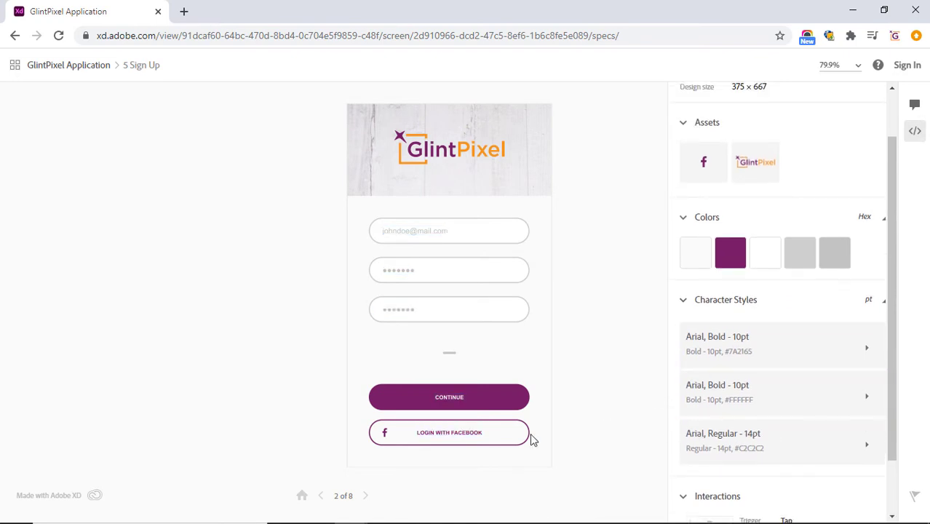
pyautogui.click(369, 498)
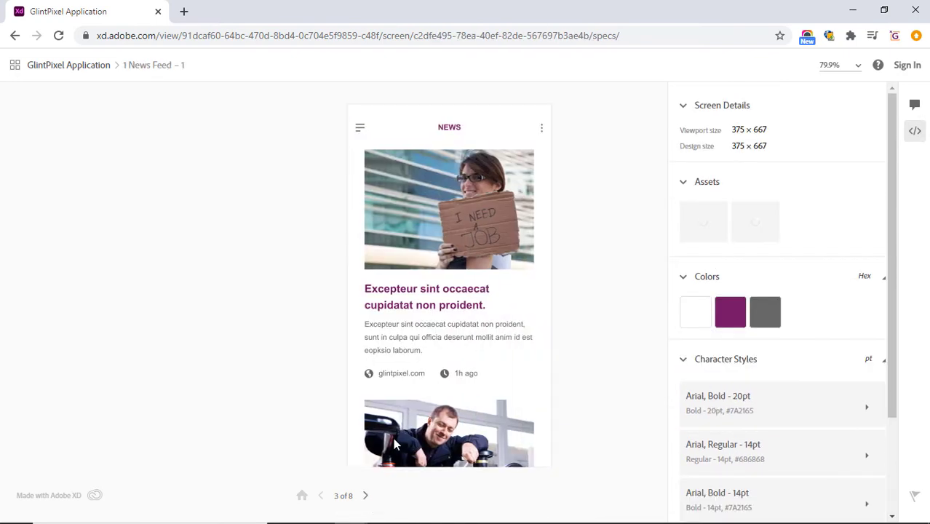
pyautogui.scroll(-4, 750, 451)
pyautogui.scroll(4, 752, 460)
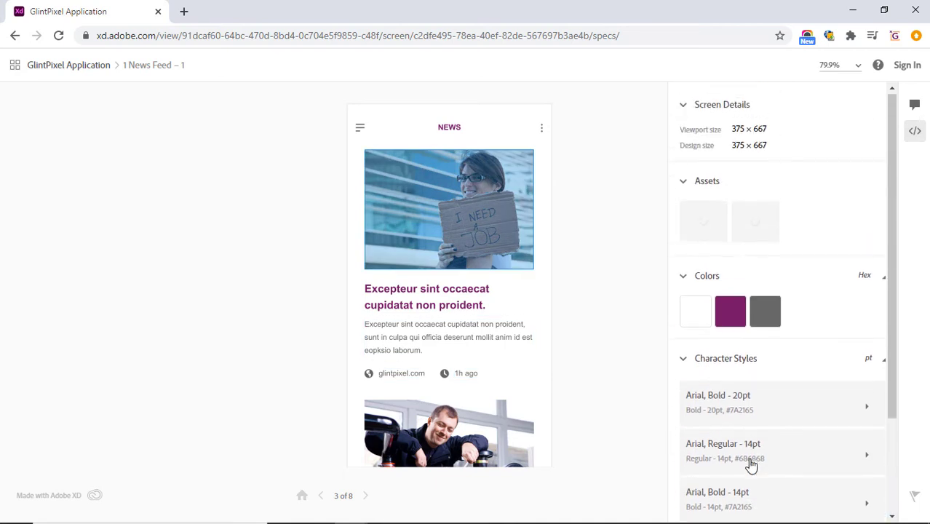
pyautogui.scroll(-3, 753, 463)
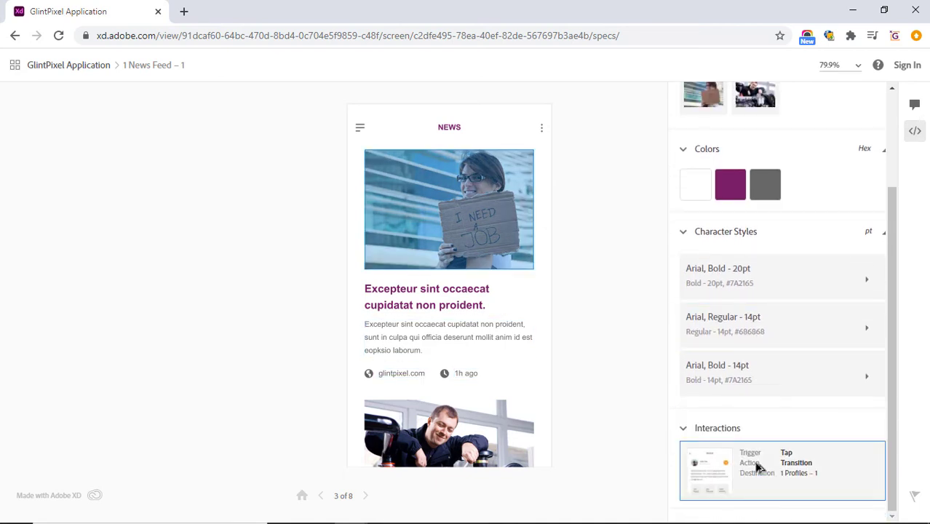
pyautogui.click(365, 497)
pyautogui.click(366, 498)
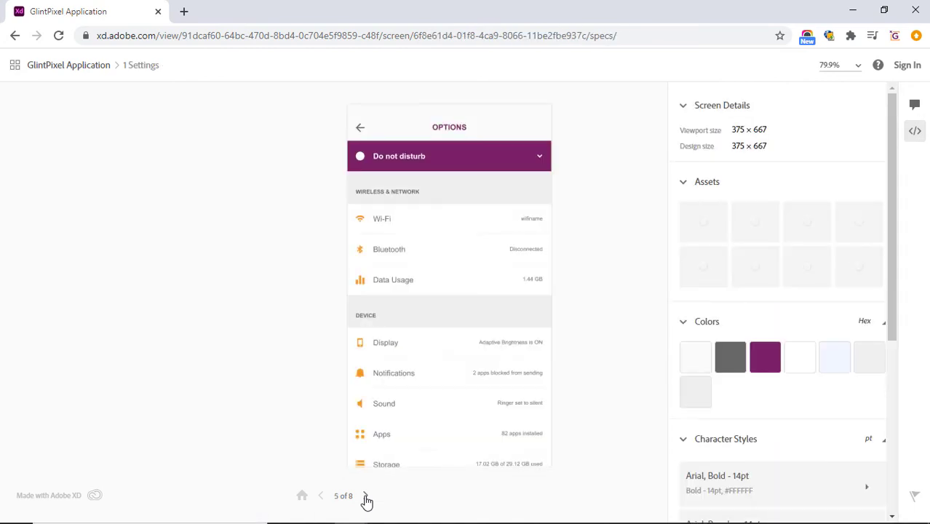
pyautogui.click(365, 497)
pyautogui.click(365, 497)
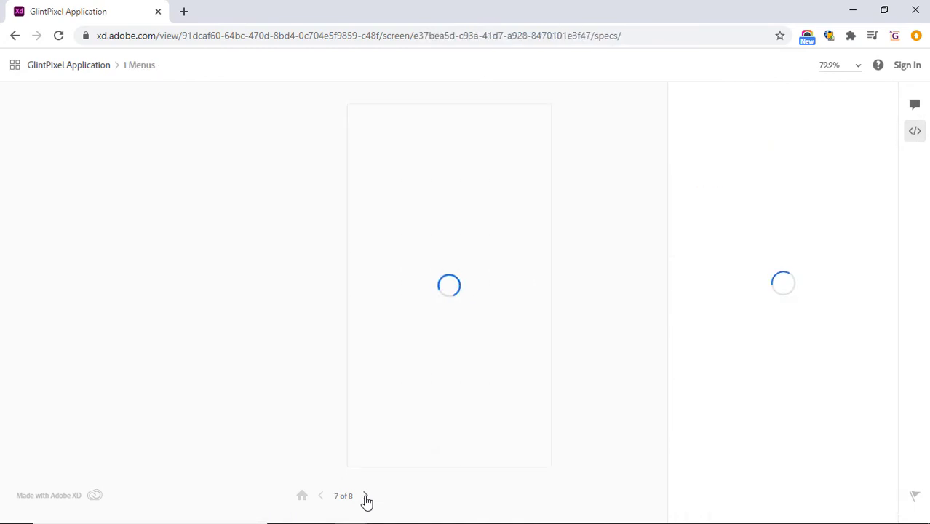
pyautogui.click(365, 497)
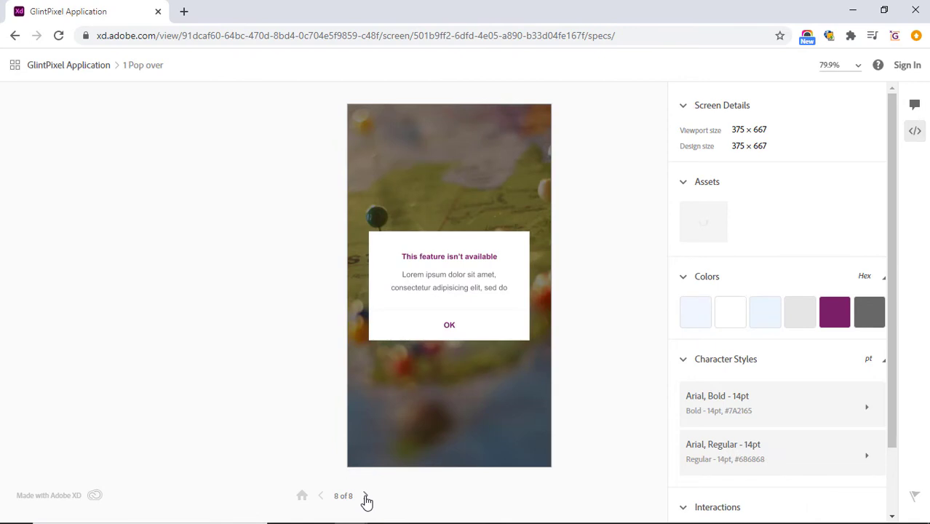
pyautogui.click(365, 497)
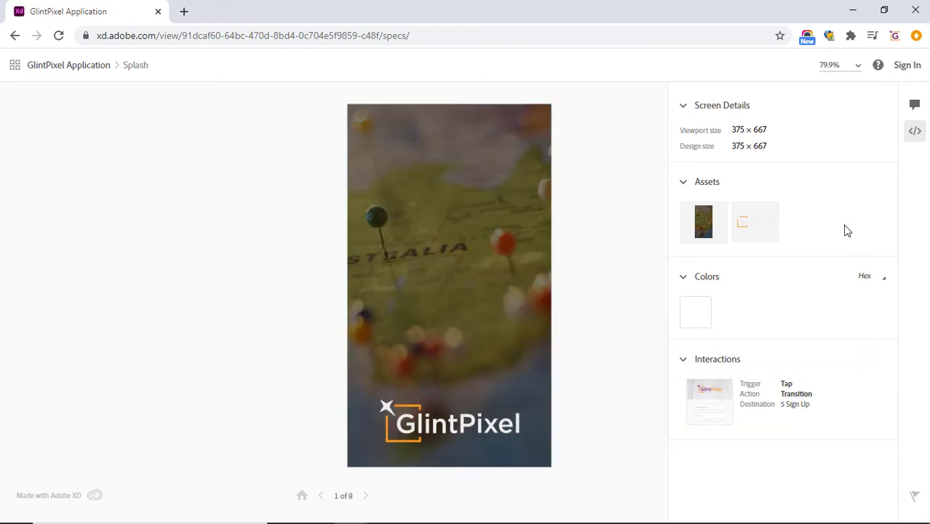
# Copy the purple #7A2165 swatch from the Pop over screen, then go back to the GlintPixel Application overview.
pyautogui.click(321, 496)
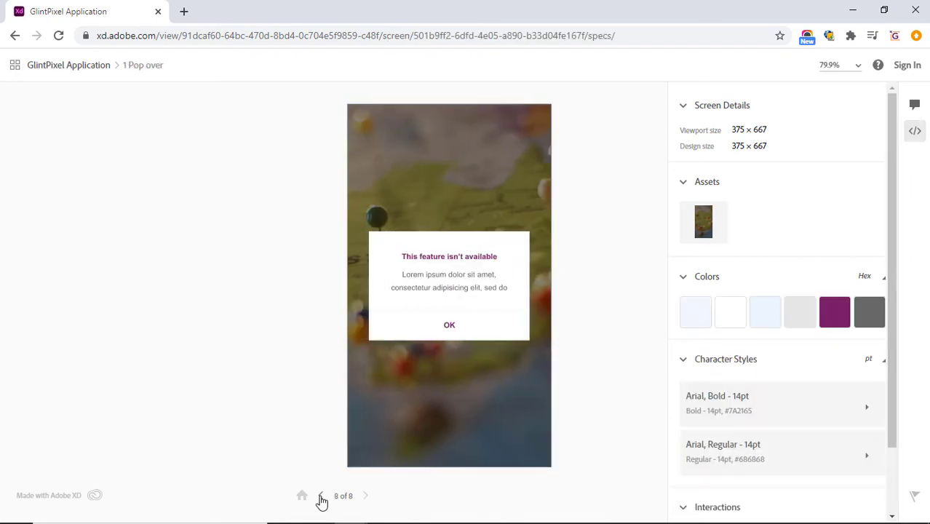
pyautogui.moveTo(827, 320)
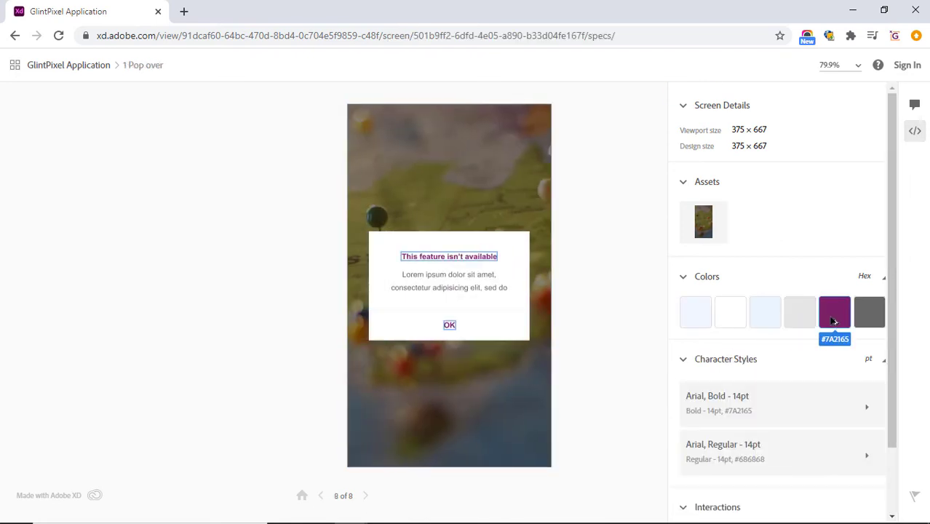
pyautogui.click(834, 321)
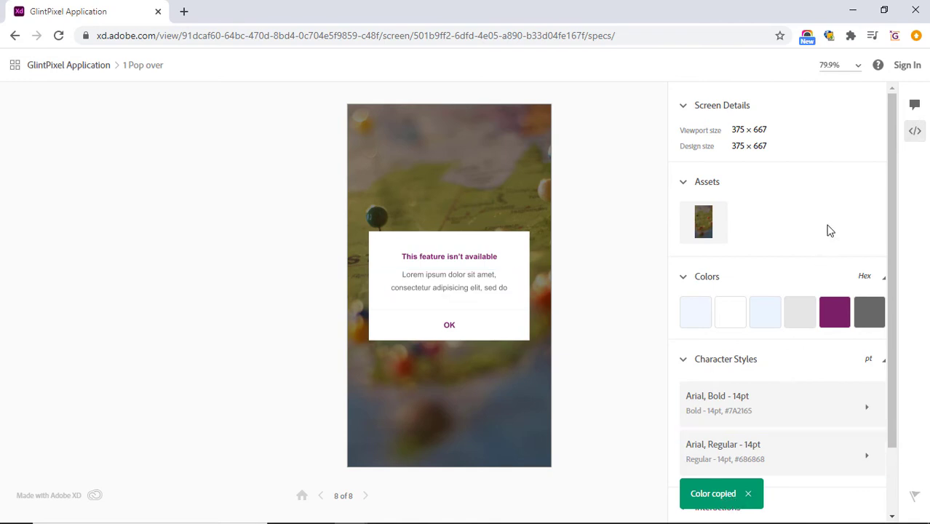
pyautogui.scroll(-1, 826, 256)
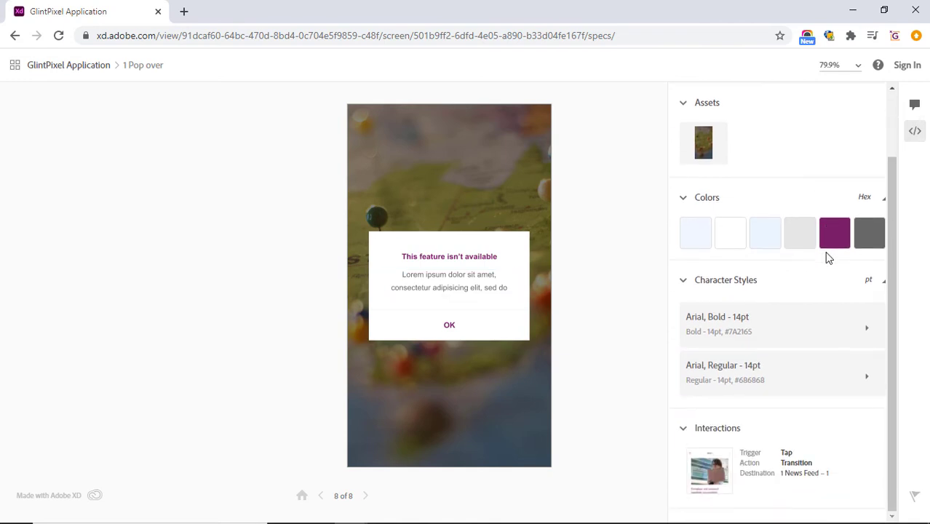
pyautogui.scroll(1, 826, 258)
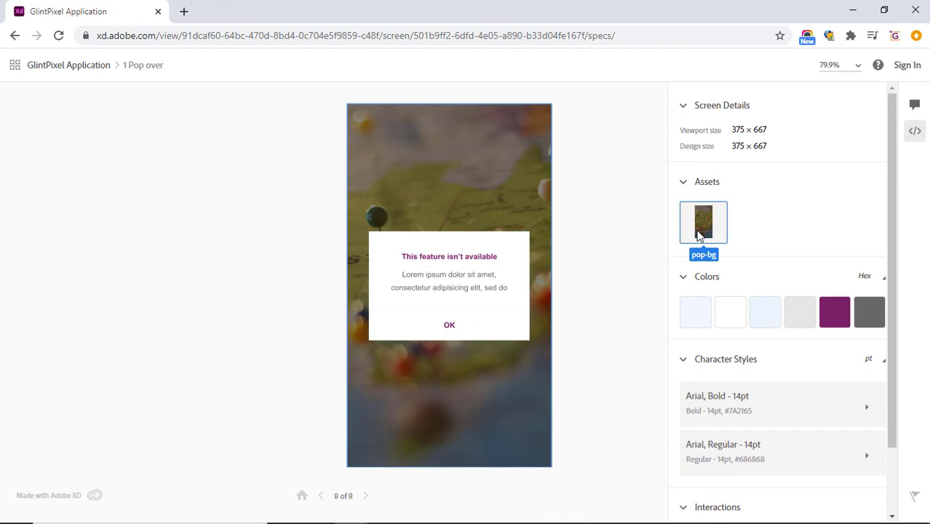
pyautogui.click(64, 67)
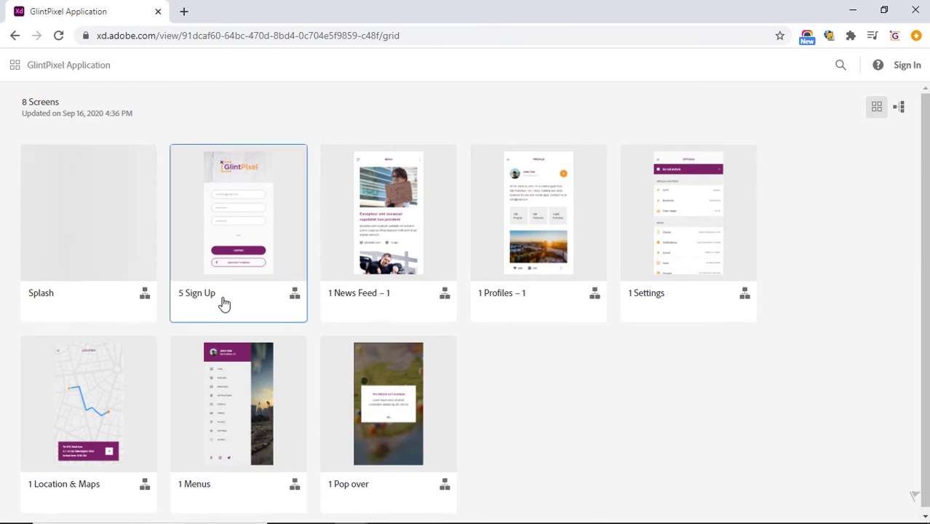
# Preview the screens as a flow, return to the grid, and open the Splash screen's 375 × 667 specs.
pyautogui.scroll(-1, 668, 468)
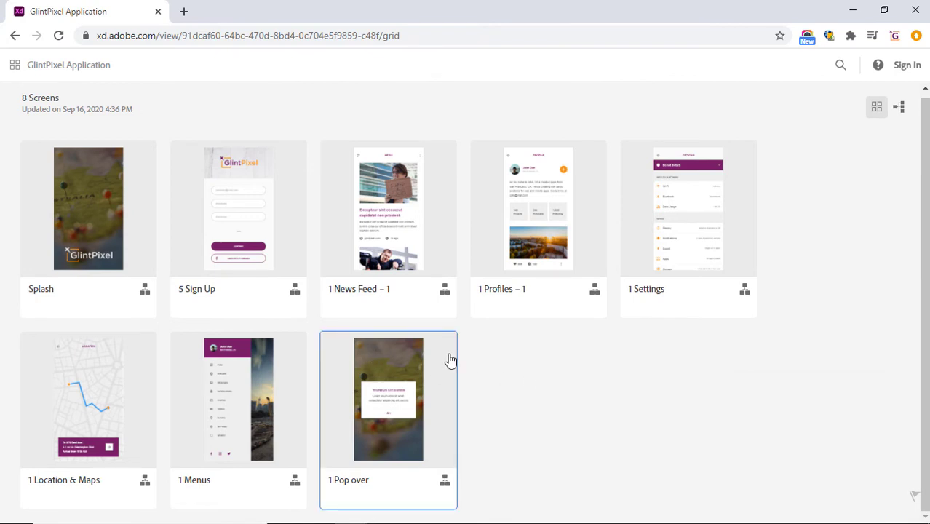
pyautogui.click(903, 108)
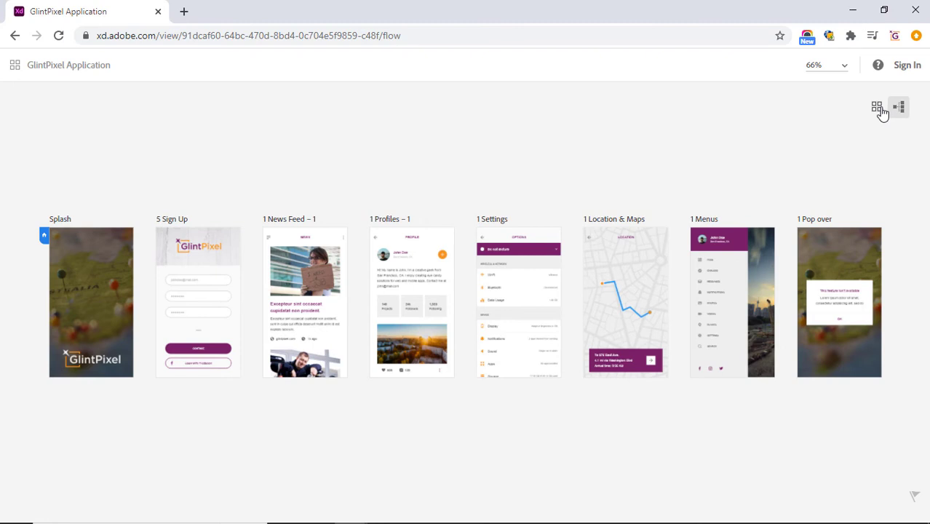
pyautogui.click(877, 107)
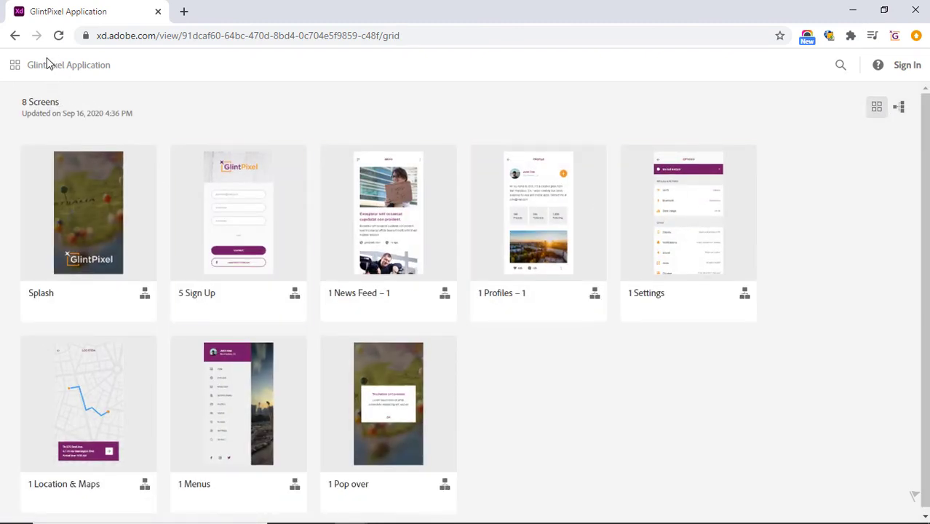
pyautogui.click(80, 192)
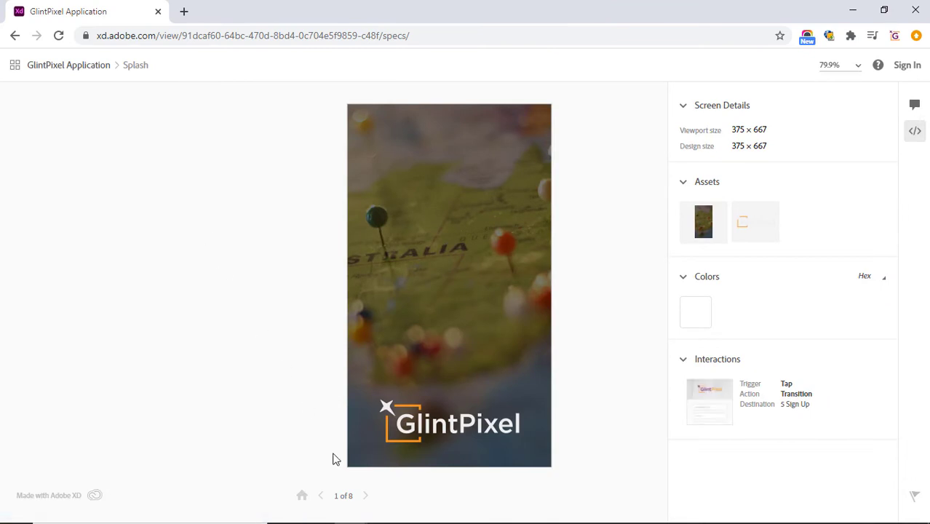
# Mark the Sign Up screen's Facebook icon and GlintPixel logo assets for download.
pyautogui.click(366, 495)
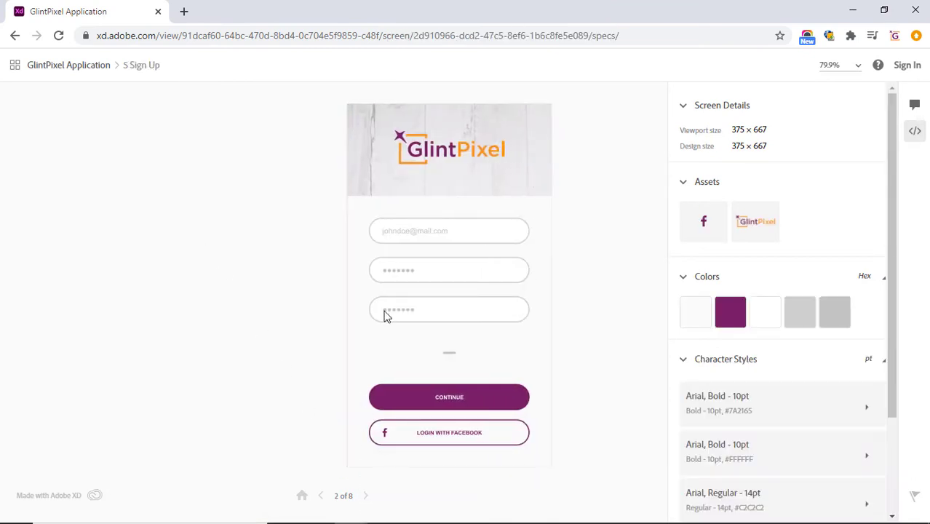
pyautogui.click(724, 232)
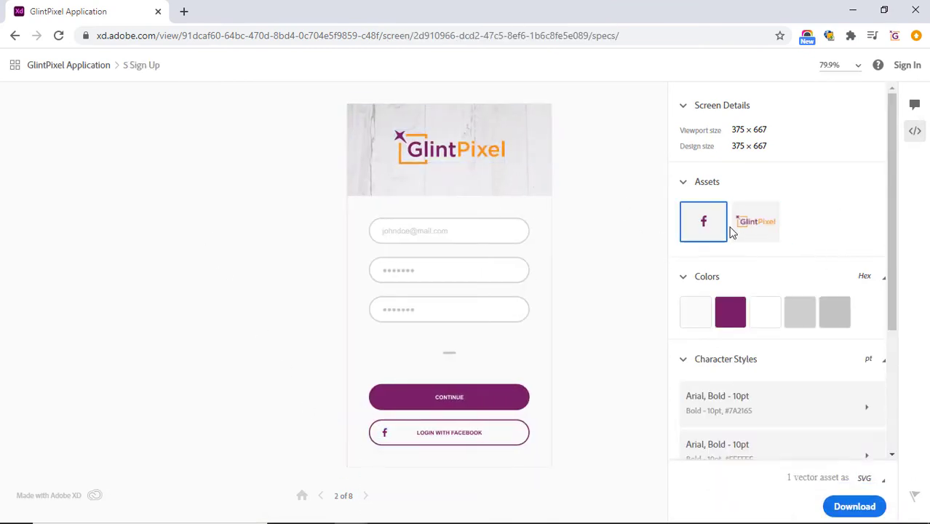
pyautogui.click(750, 230)
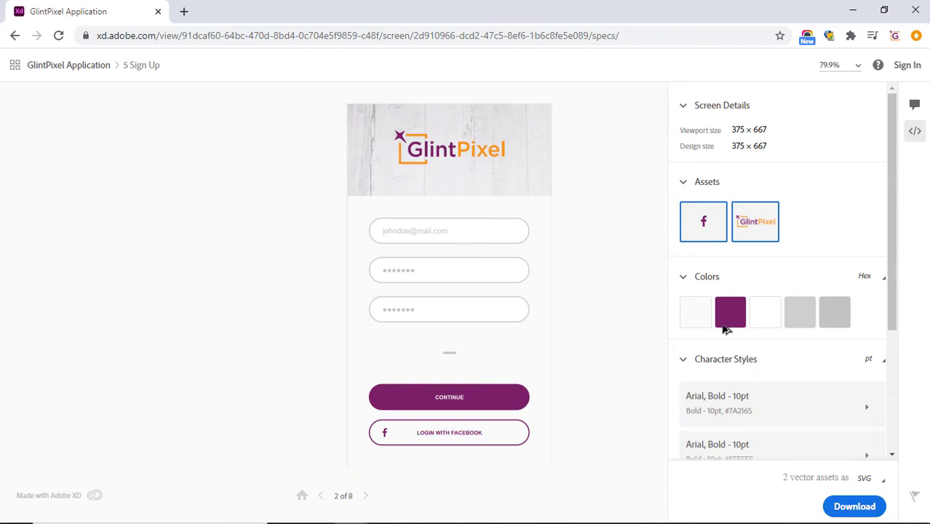
# Select the Profiles screen's profile photo, orange plus and cityscape assets, then return to News Feed.
pyautogui.click(365, 496)
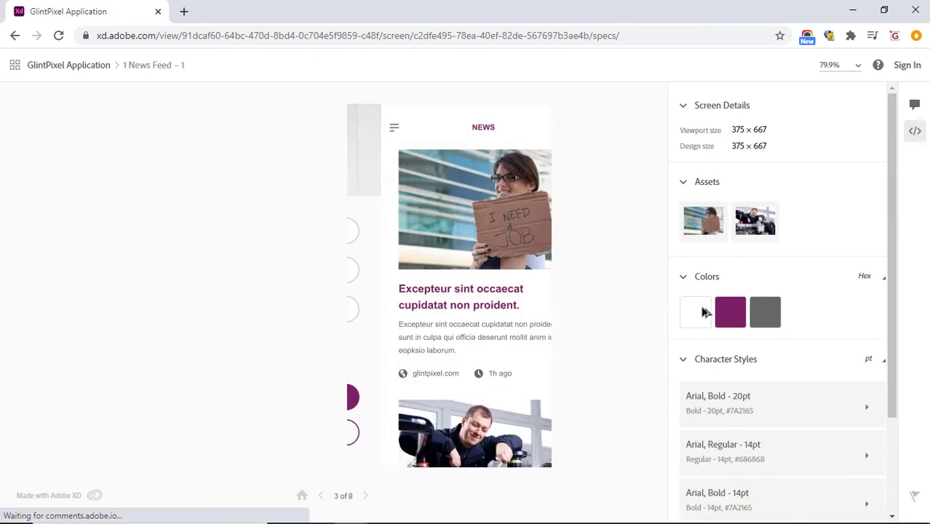
pyautogui.click(366, 496)
pyautogui.click(703, 224)
pyautogui.click(754, 223)
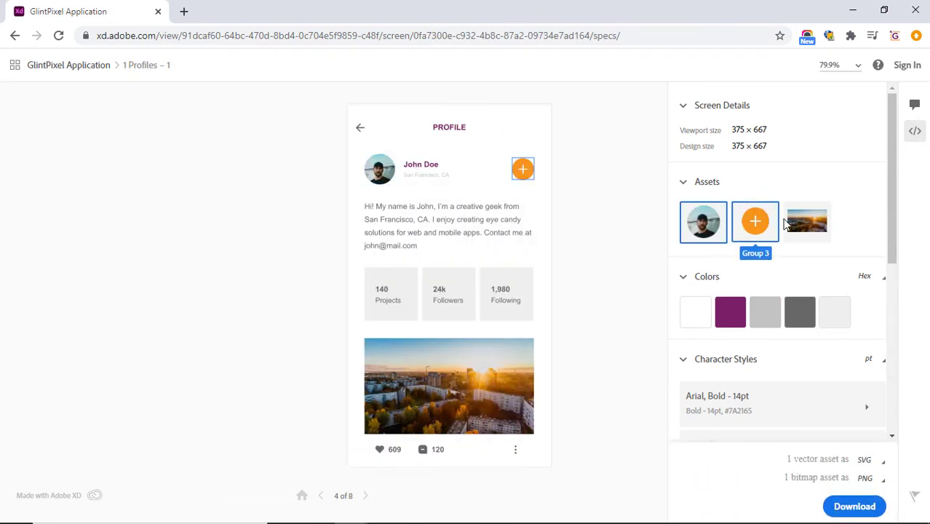
pyautogui.click(806, 222)
pyautogui.click(861, 512)
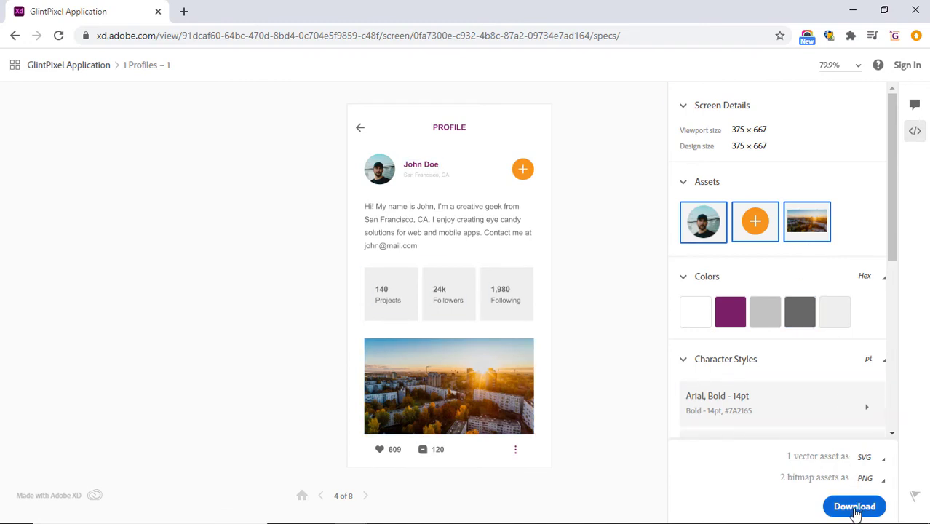
pyautogui.click(323, 496)
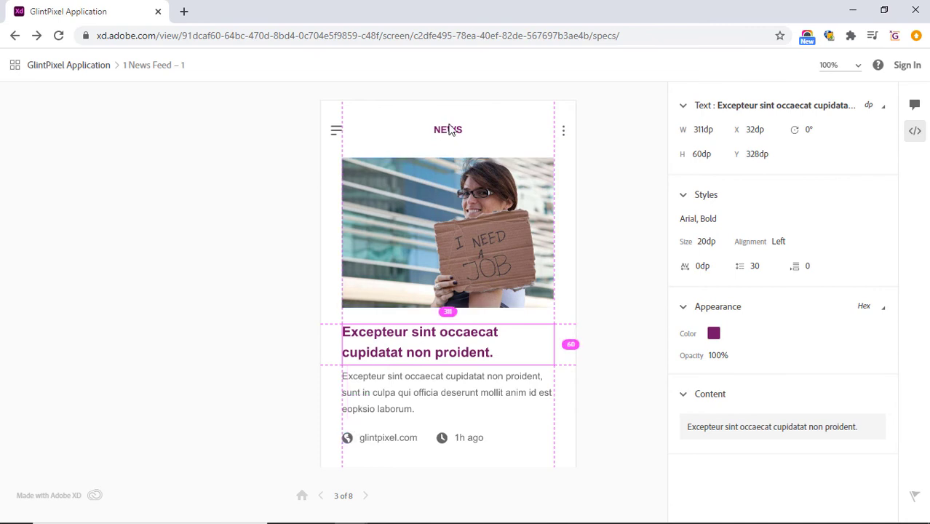
# Inspect the News Feed's three-dot icon spacing and the need-job photo's specs.
pyautogui.click(564, 136)
pyautogui.click(527, 190)
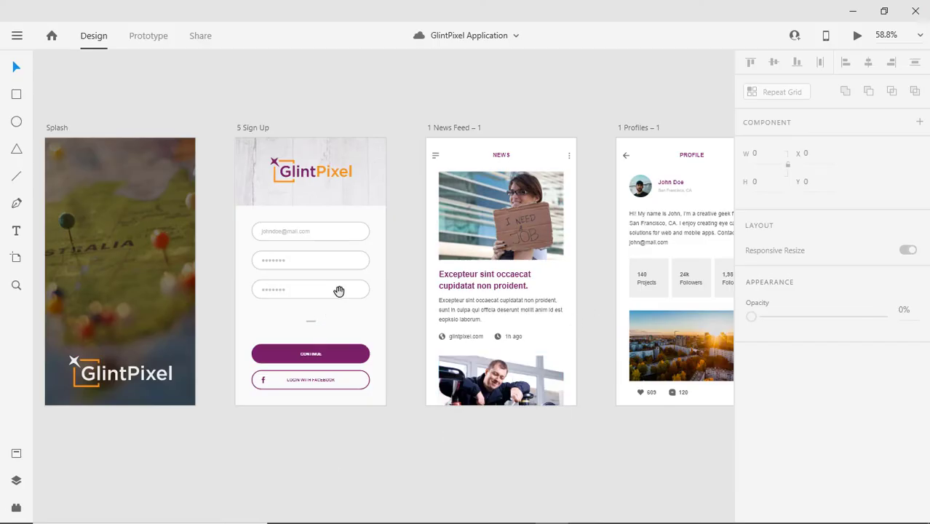
# Pan the canvas and review the Export options in the main menu.
pyautogui.hscroll(-3, 338, 291)
pyautogui.hscroll(5, 346, 301)
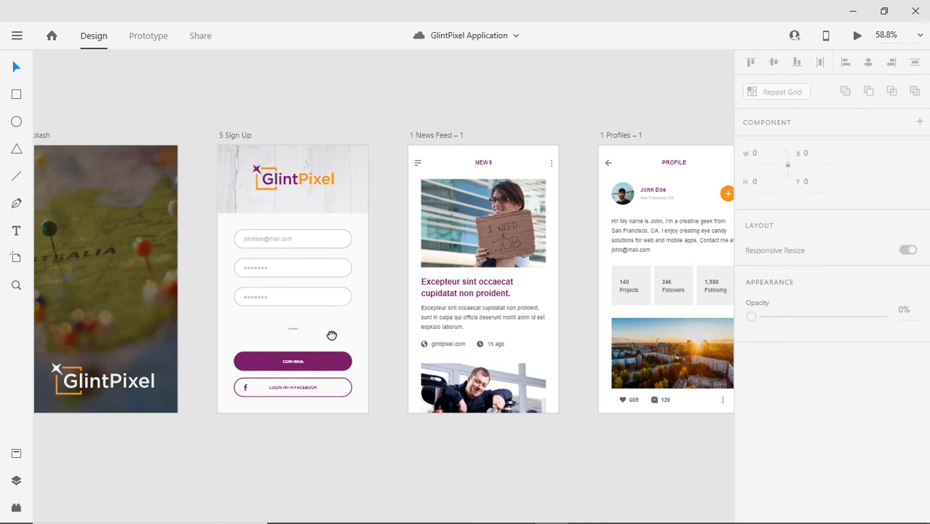
pyautogui.moveTo(331, 334); pyautogui.dragTo(382, 324)
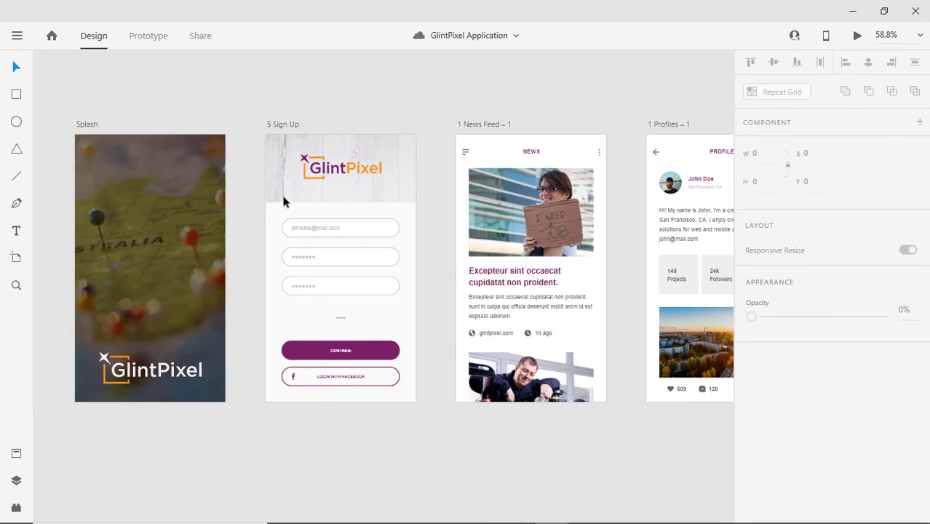
pyautogui.moveTo(475, 312); pyautogui.dragTo(460, 310)
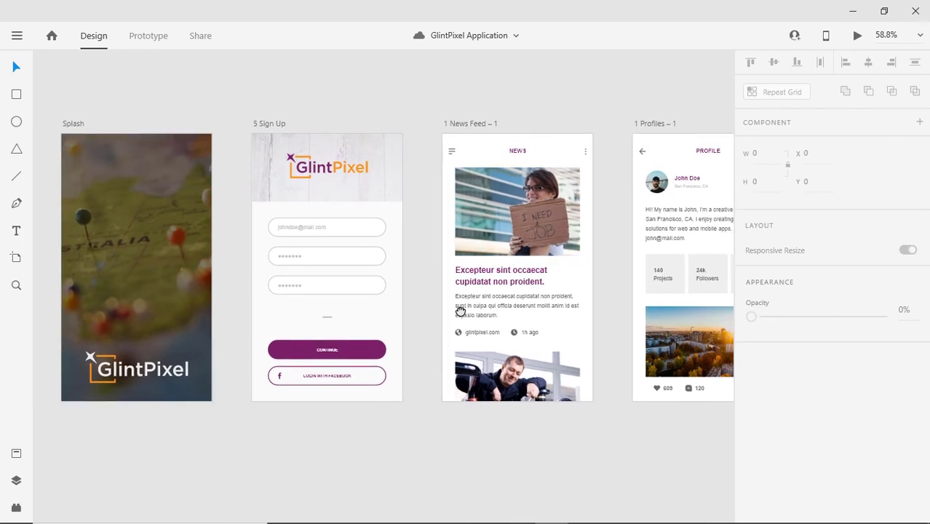
pyautogui.click(17, 36)
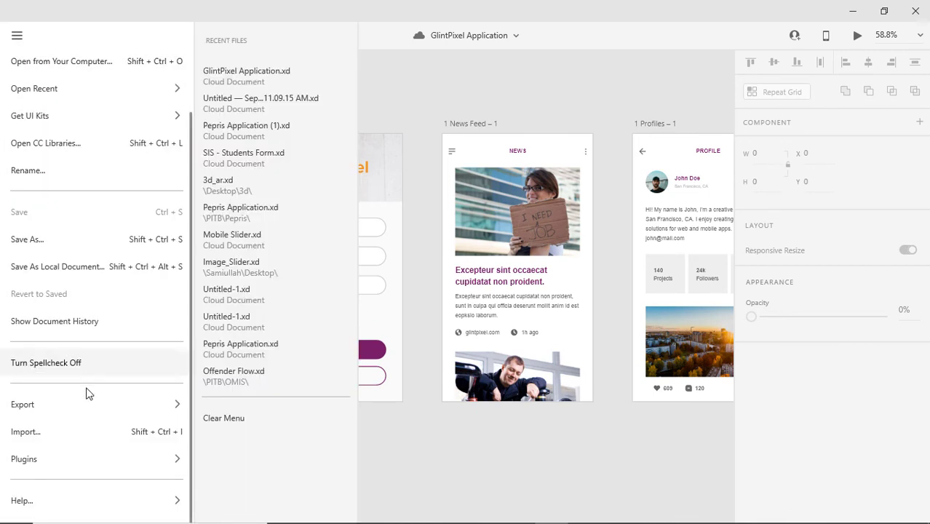
pyautogui.moveTo(86, 413)
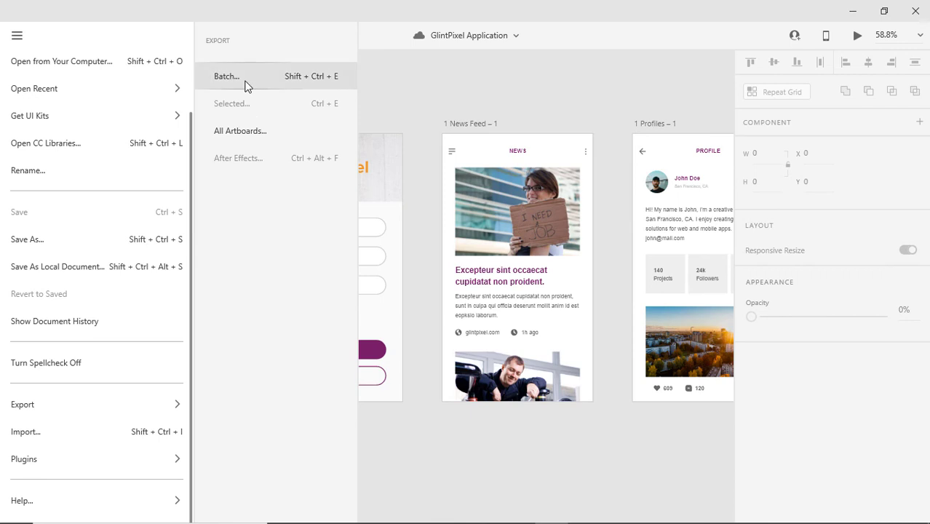
pyautogui.click(392, 93)
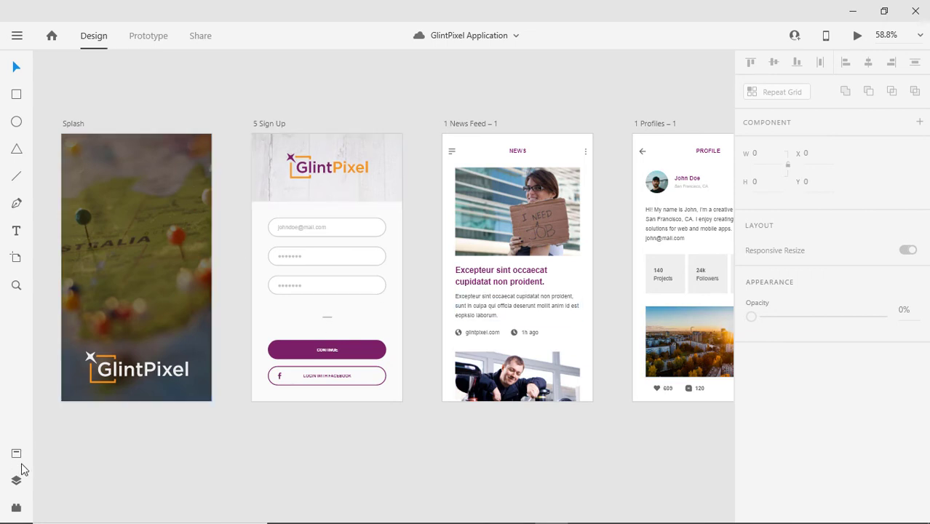
# Recheck the Export submenu, then select the News Feed's 311 × 220 need-job photo.
pyautogui.click(17, 35)
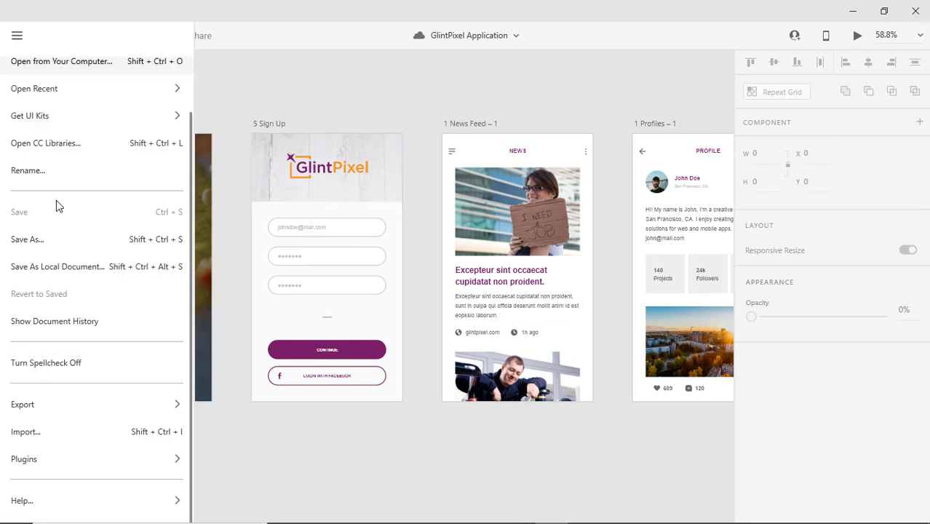
pyautogui.moveTo(137, 401)
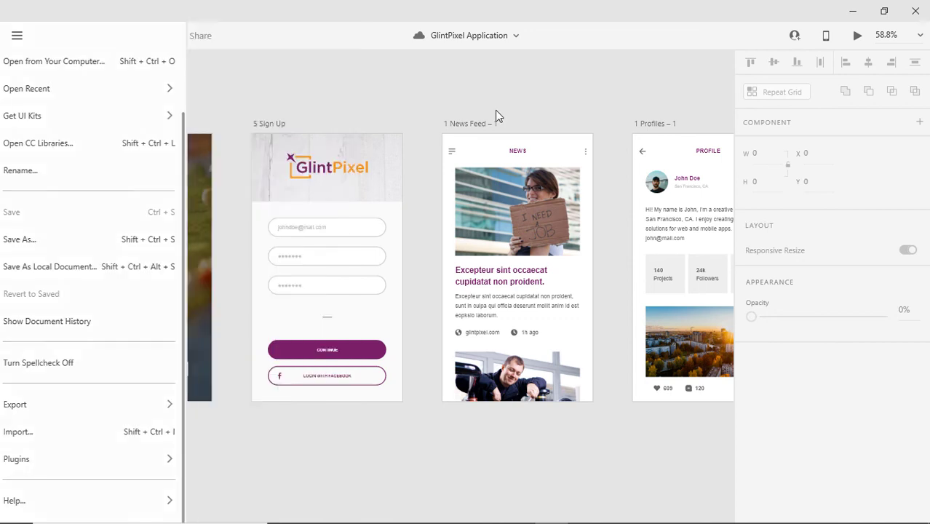
pyautogui.click(495, 110)
pyautogui.click(460, 194)
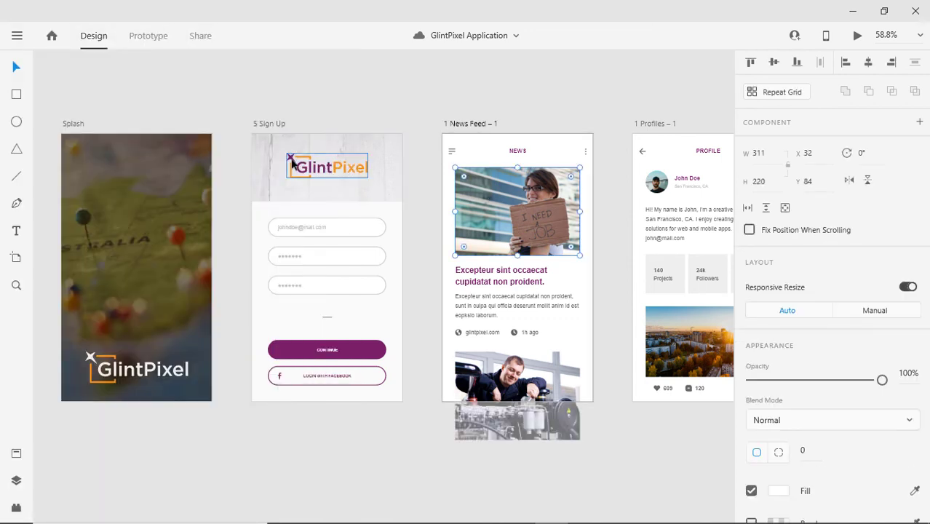
# Add the Sign Up header image and the Splash GlintPixel logo to the selection.
pyautogui.keyDown('shift'); pyautogui.click(329, 173); pyautogui.keyUp('shift')
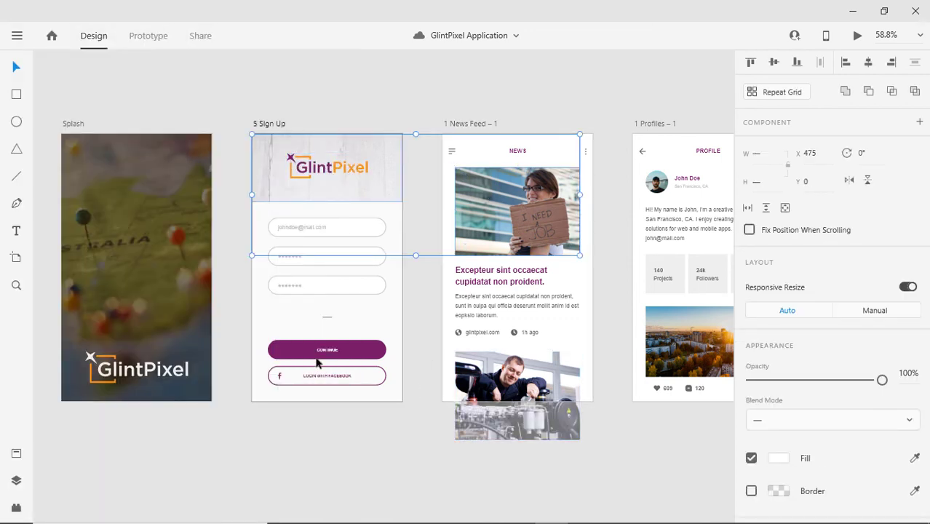
pyautogui.keyDown('shift'); pyautogui.click(146, 379); pyautogui.keyUp('shift')
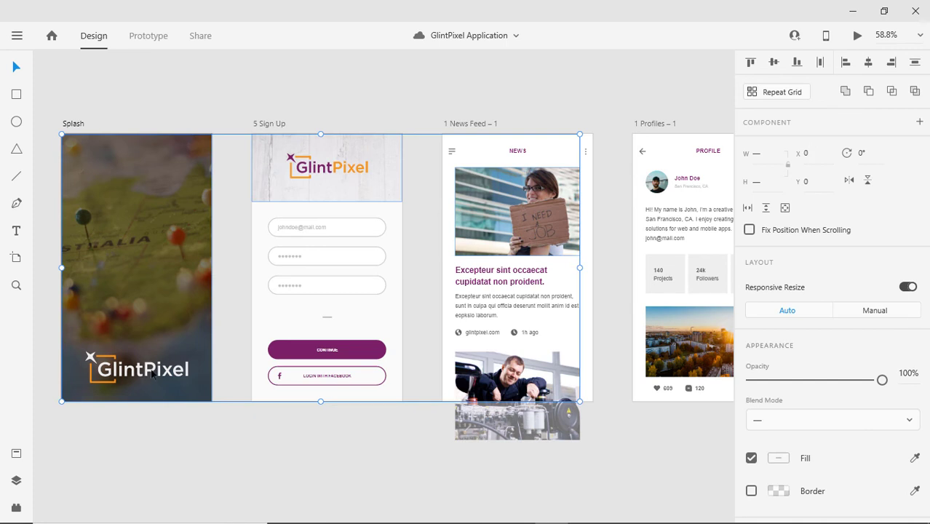
pyautogui.keyDown('shift'); pyautogui.click(89, 356); pyautogui.keyUp('shift')
pyautogui.keyDown('shift'); pyautogui.click(89, 357); pyautogui.keyUp('shift')
pyautogui.keyDown('shift'); pyautogui.click(89, 357); pyautogui.keyUp('shift')
pyautogui.keyDown('shift'); pyautogui.click(91, 358); pyautogui.keyUp('shift')
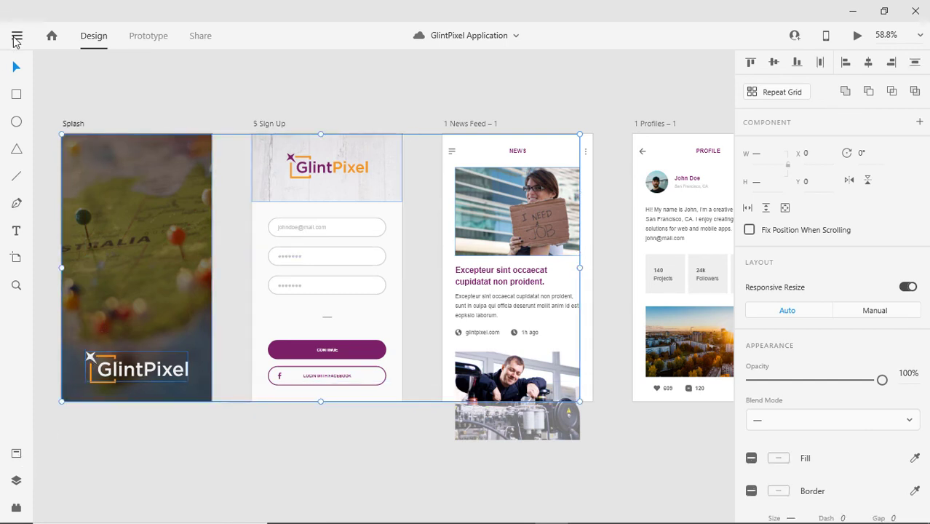
# Open the Batch Export Assets dialog from the main menu's Export options.
pyautogui.click(17, 35)
pyautogui.moveTo(122, 404)
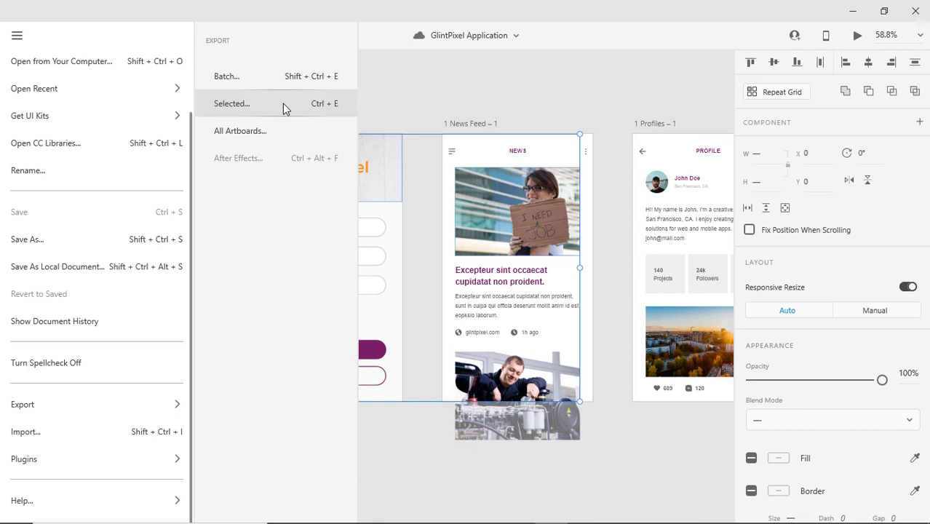
pyautogui.click(426, 81)
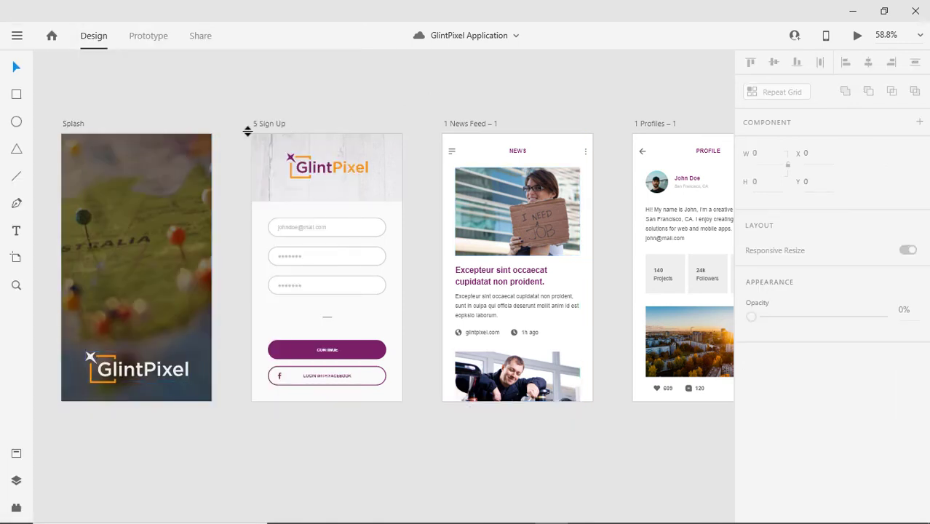
pyautogui.click(17, 35)
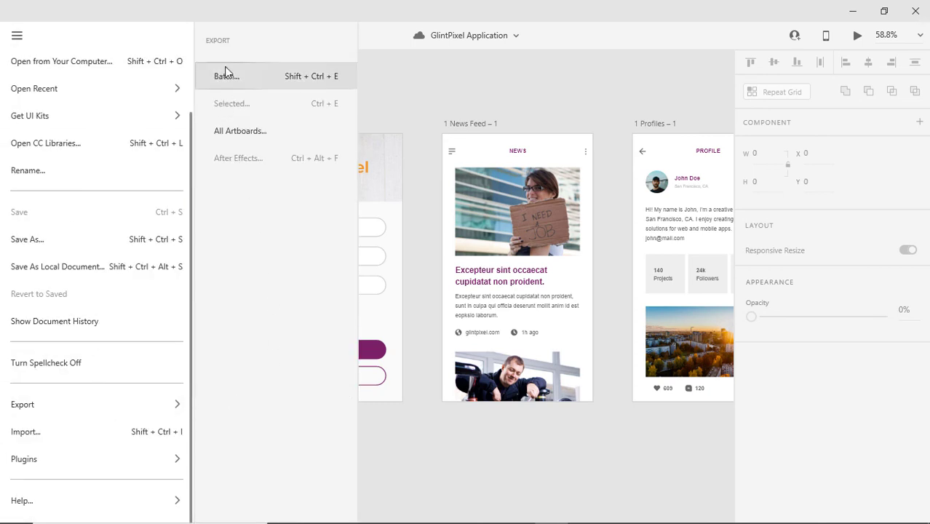
pyautogui.click(227, 77)
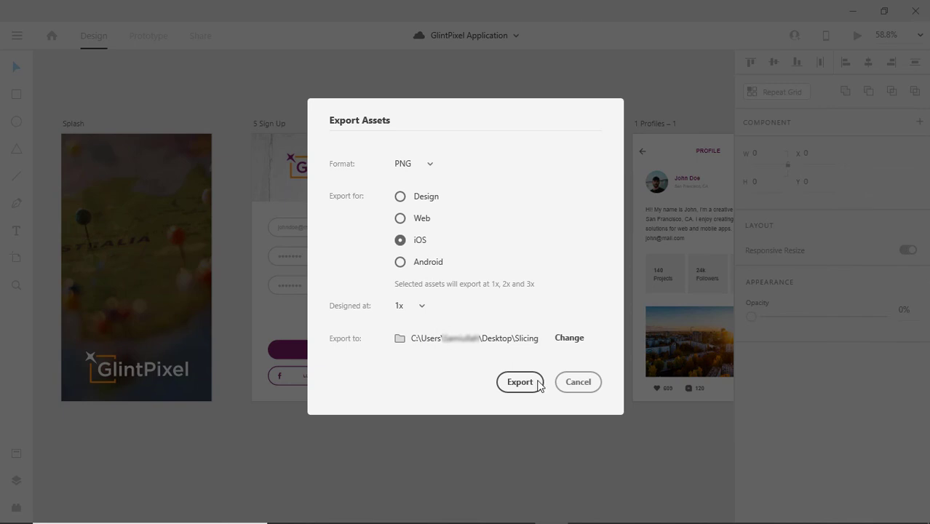
# Create new iOS and Android folders inside the Slicing export destination.
pyautogui.click(568, 339)
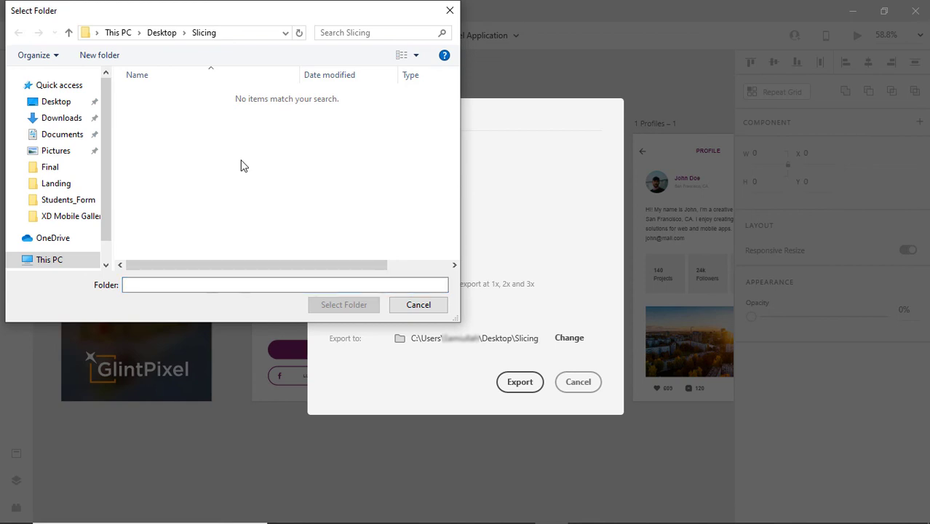
pyautogui.hotkey('ctrl', 'shift', 'n')
pyautogui.write('iOS')
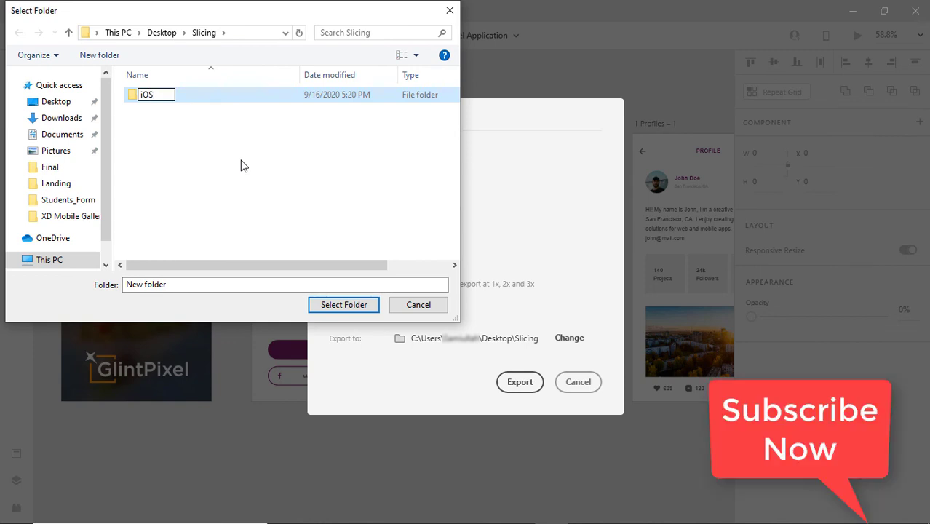
pyautogui.press('Return')
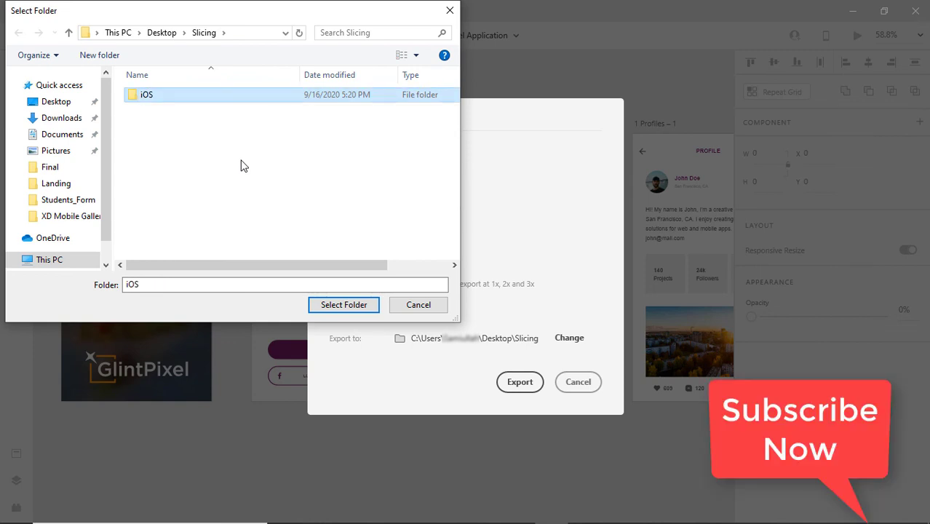
pyautogui.hotkey('ctrl', 'shift', 'n')
pyautogui.write('Androud')
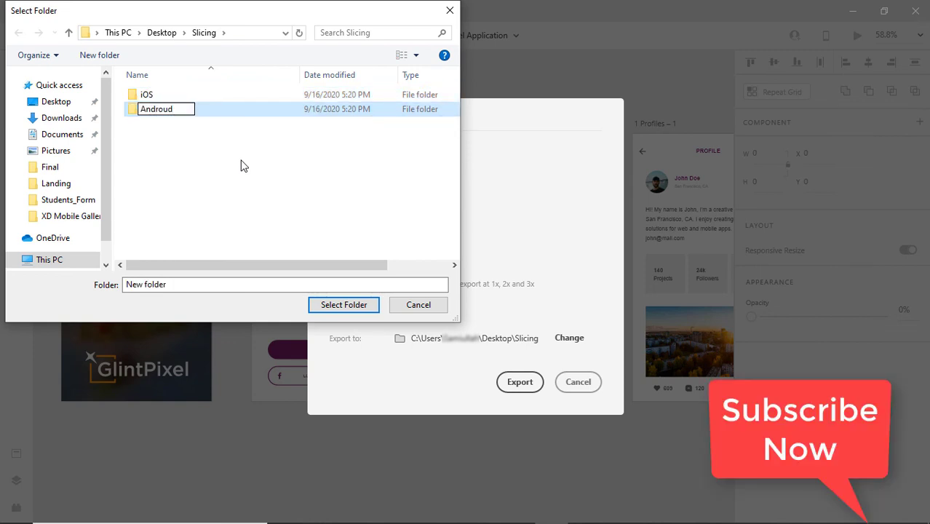
pyautogui.press('BackSpace')
pyautogui.press('BackSpace')
pyautogui.write('id')
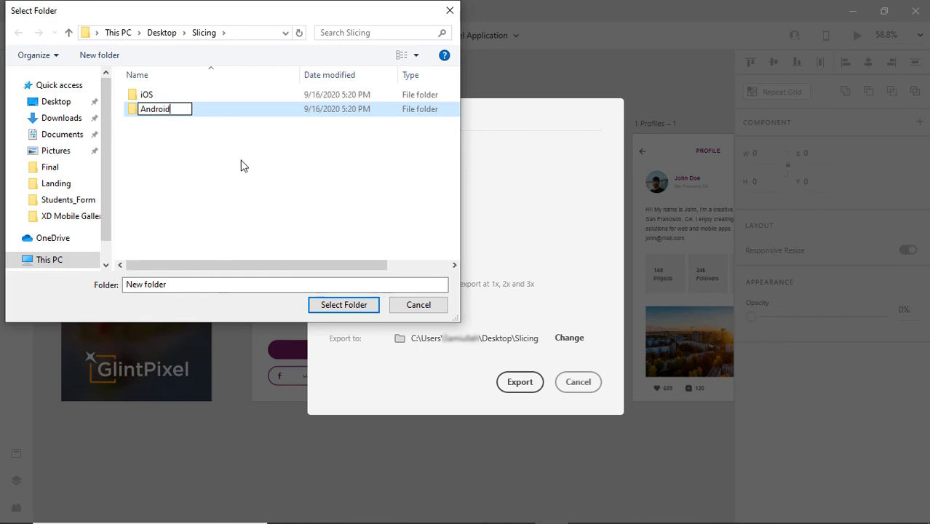
pyautogui.press('Return')
# Set Slicing\iOS as the destination and export the assets as iOS PNGs.
pyautogui.moveTo(244, 16); pyautogui.dragTo(709, 117)
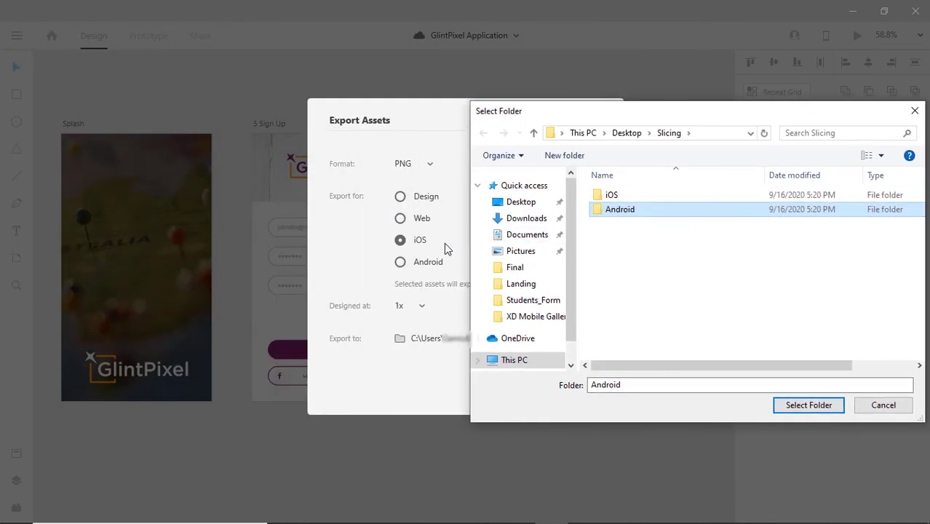
pyautogui.doubleClick(604, 198)
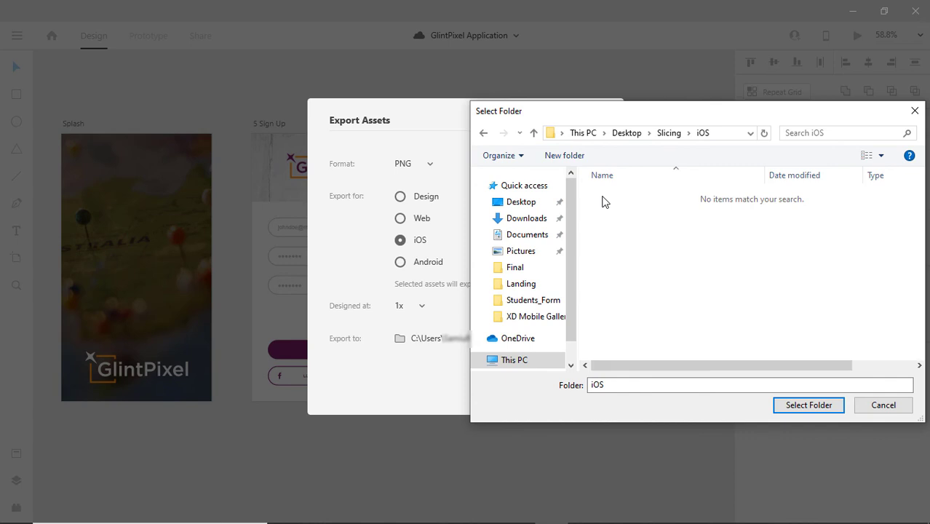
pyautogui.click(800, 409)
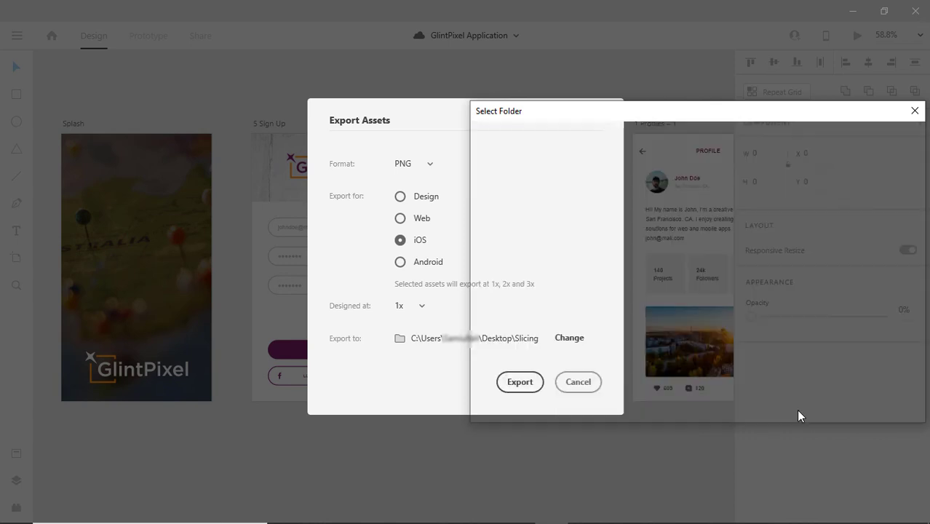
pyautogui.click(519, 383)
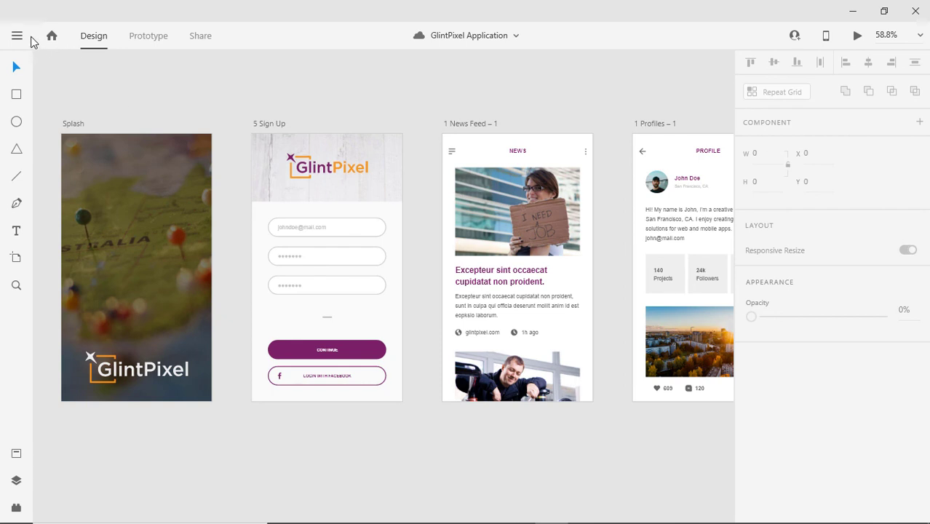
# Reopen Batch export, switch to Android, target the Slicing\Android folder, and export.
pyautogui.click(16, 36)
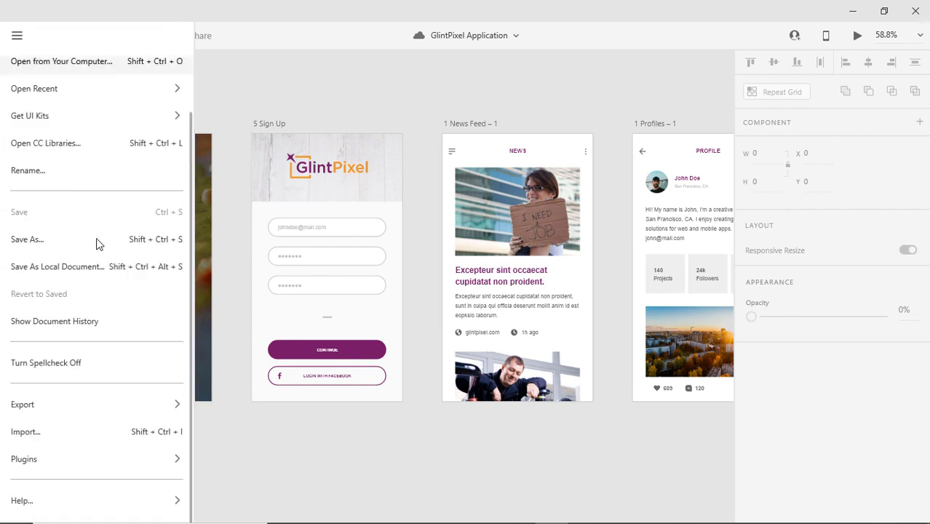
pyautogui.moveTo(139, 405)
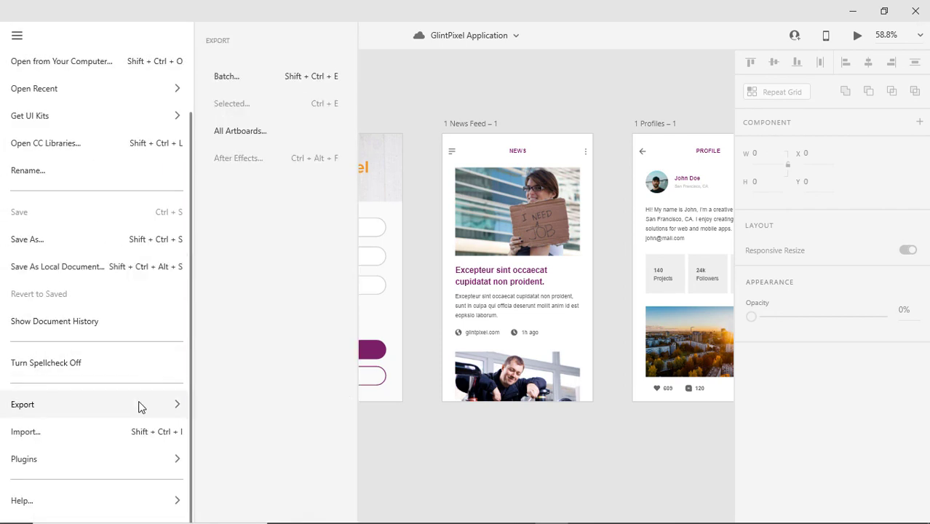
pyautogui.click(241, 78)
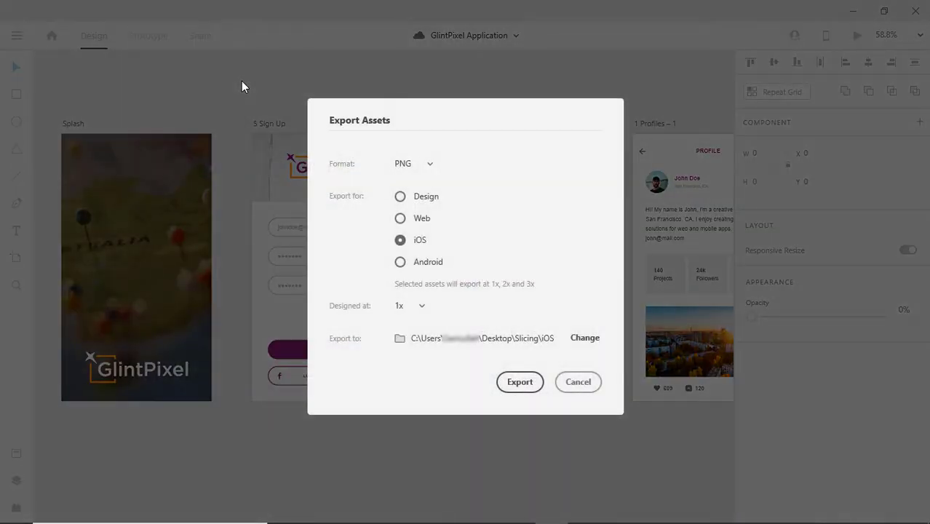
pyautogui.click(430, 264)
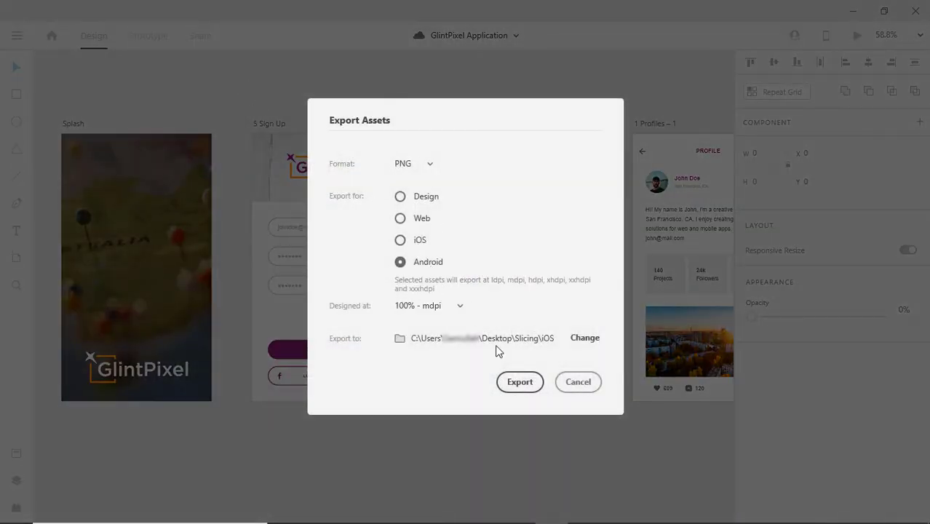
pyautogui.click(562, 337)
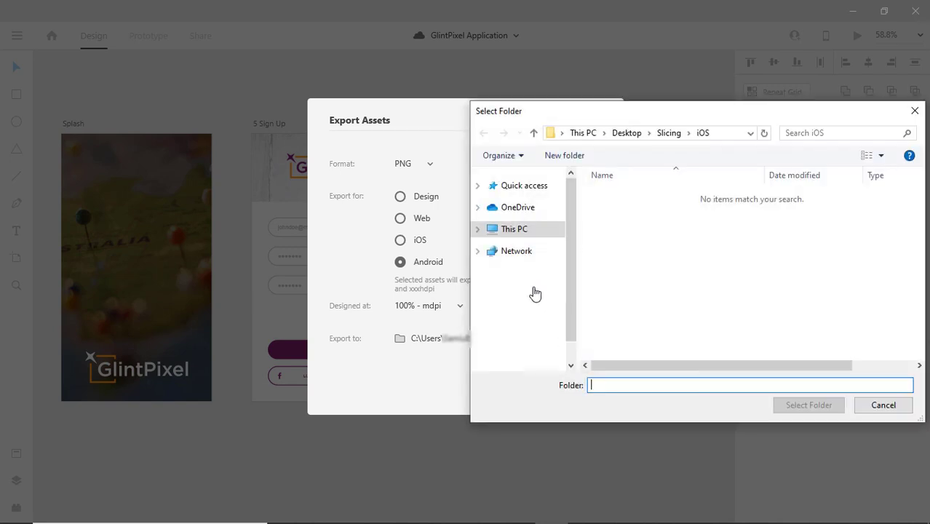
pyautogui.click(668, 134)
pyautogui.doubleClick(621, 194)
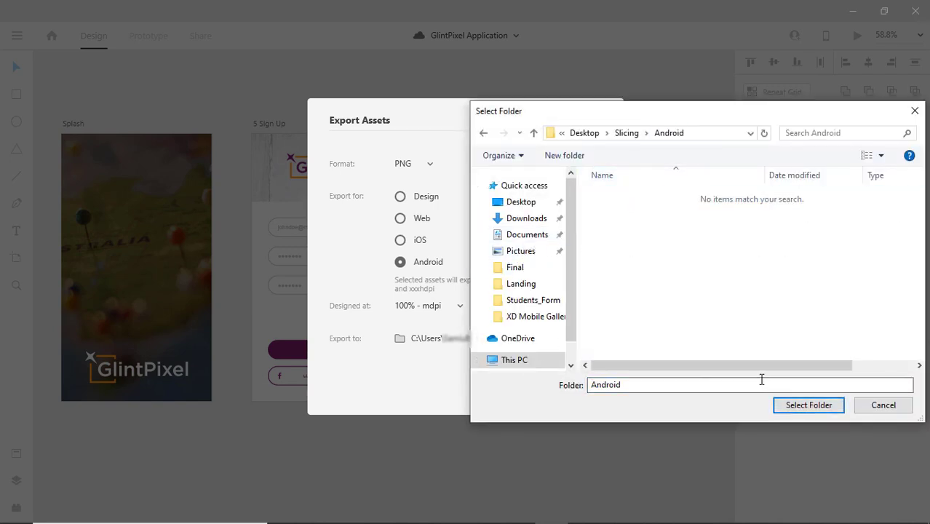
pyautogui.click(791, 412)
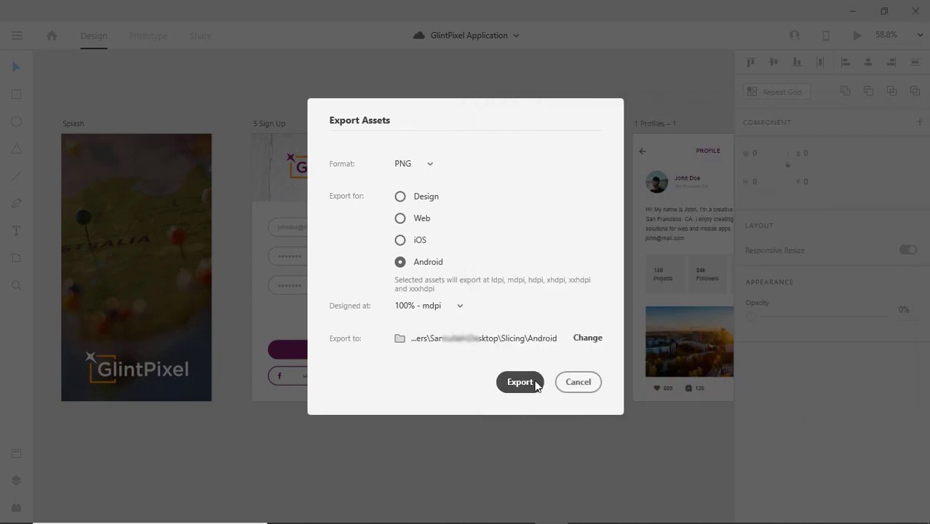
pyautogui.click(535, 385)
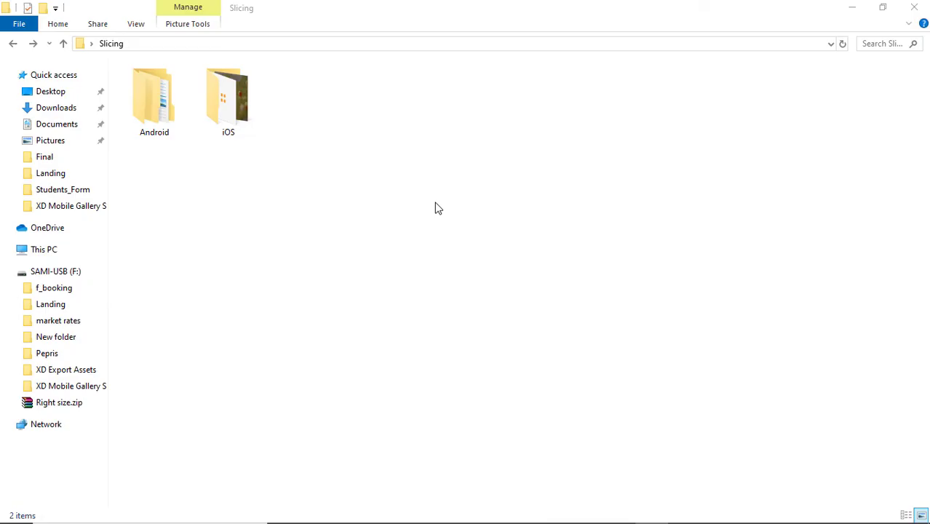
# Open the Slicing\iOS folder and browse the exported PNG files.
pyautogui.click(225, 113)
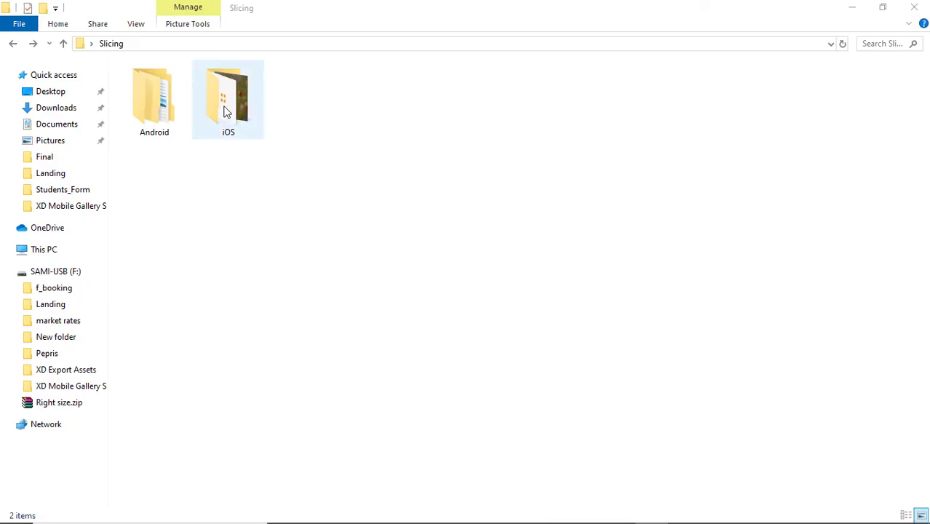
pyautogui.doubleClick(224, 109)
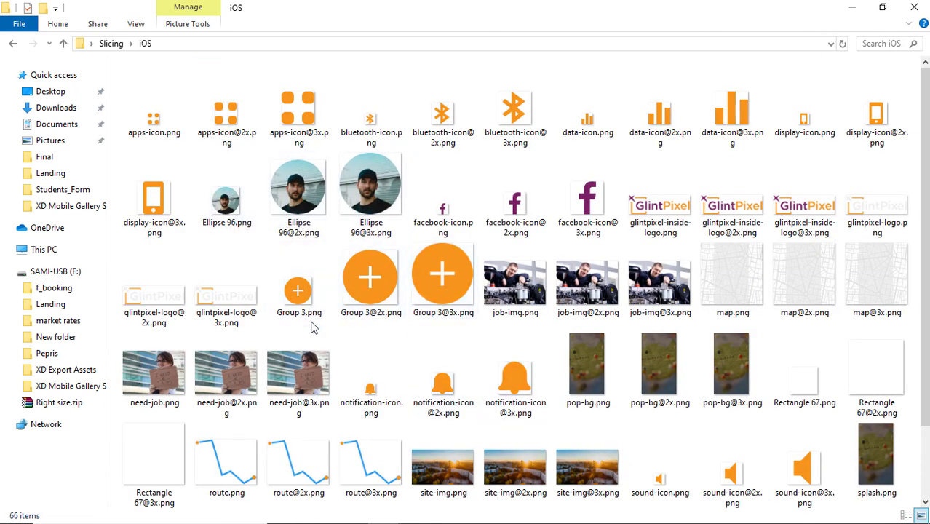
pyautogui.scroll(-1, 701, 342)
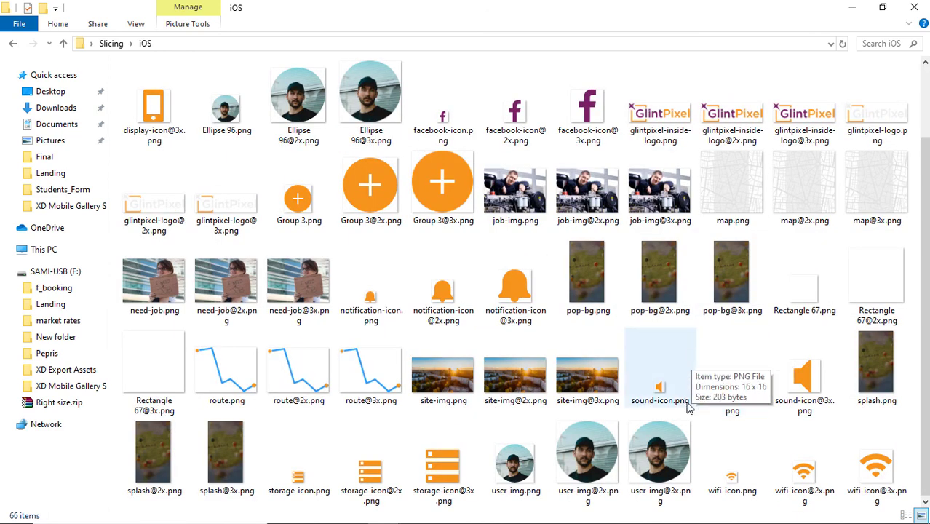
pyautogui.scroll(1, 698, 440)
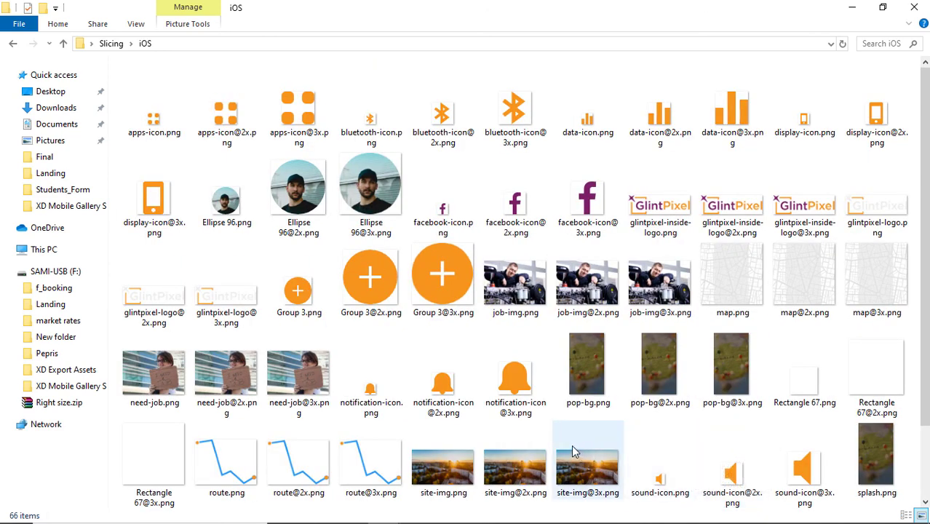
pyautogui.scroll(-1, 566, 502)
# Check the Android drawable-xxxhdpi and drawable-xhdpi folders, then switch back to Adobe XD.
pyautogui.click(18, 43)
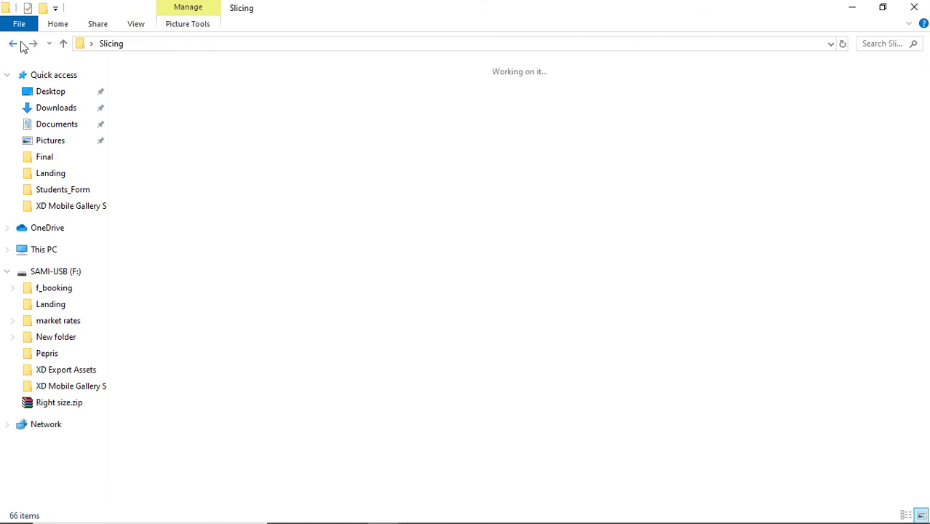
pyautogui.doubleClick(149, 103)
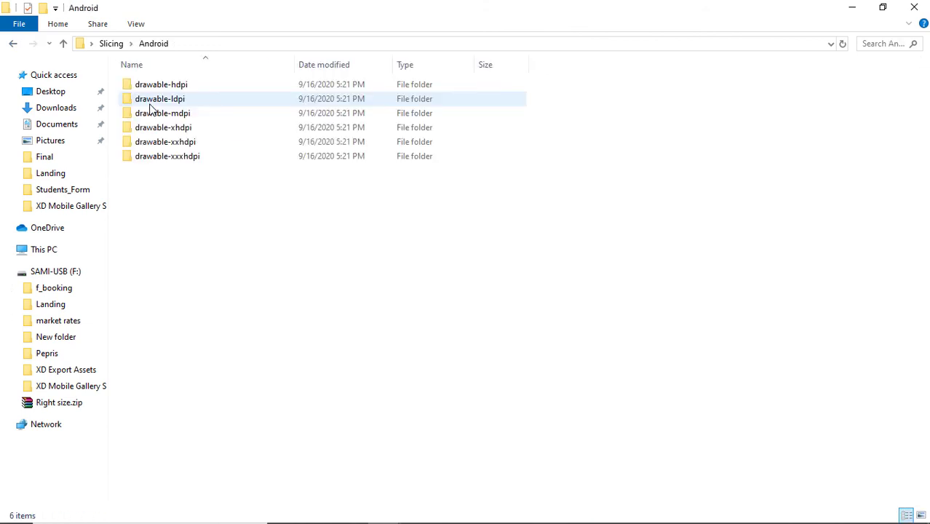
pyautogui.doubleClick(210, 155)
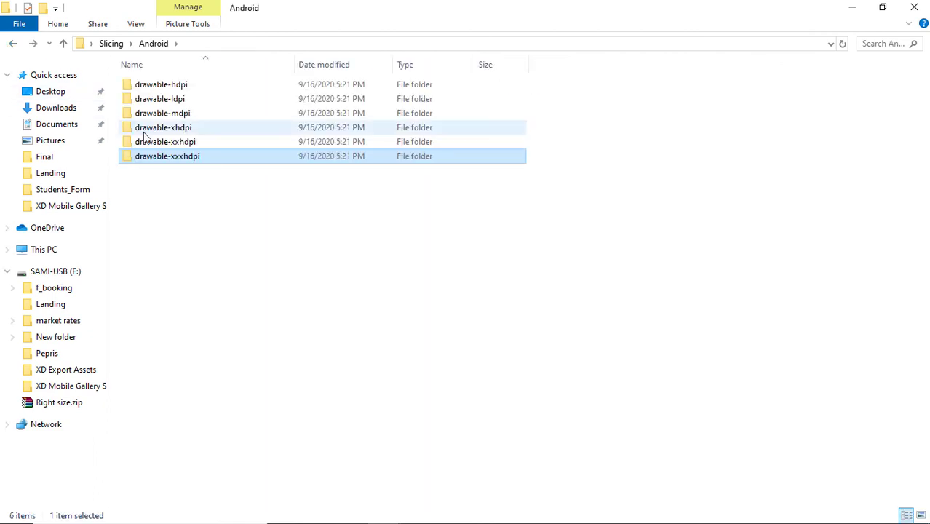
pyautogui.doubleClick(161, 130)
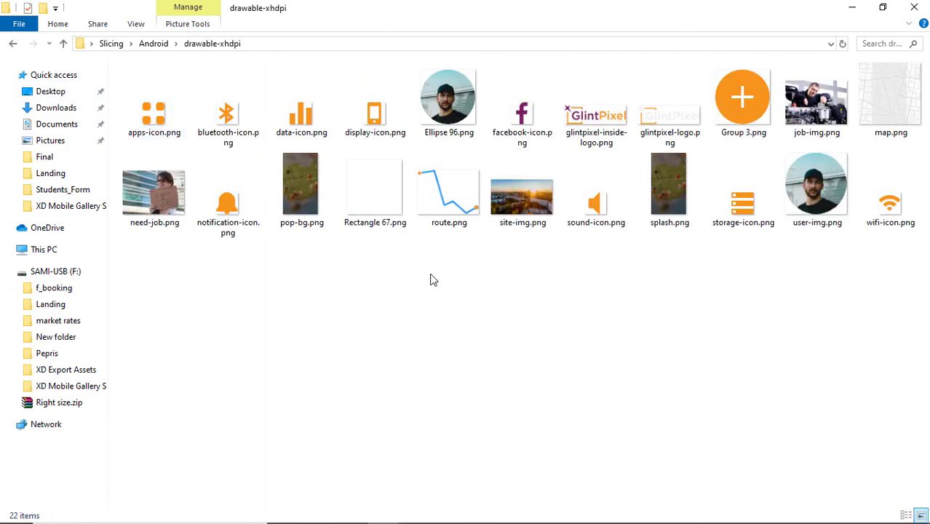
pyautogui.click(13, 44)
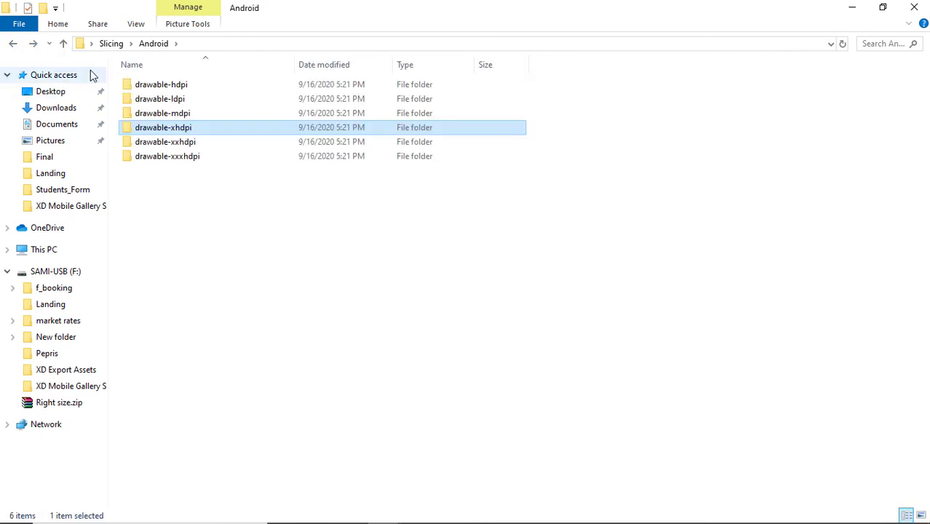
pyautogui.hotkey('alt', 'Tab')
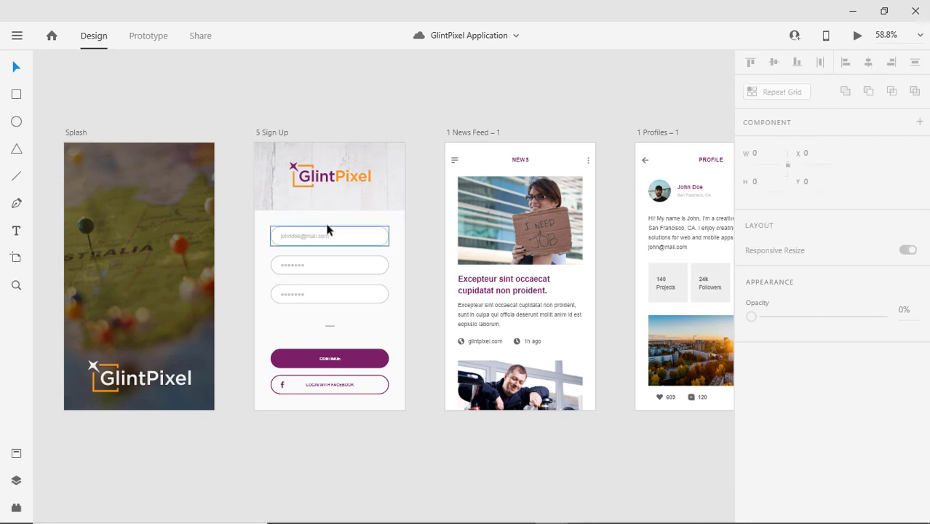
# Pan the canvas past Settings to the Location & Maps, Menus and Pop over artboards.
pyautogui.hscroll(5, 373, 225)
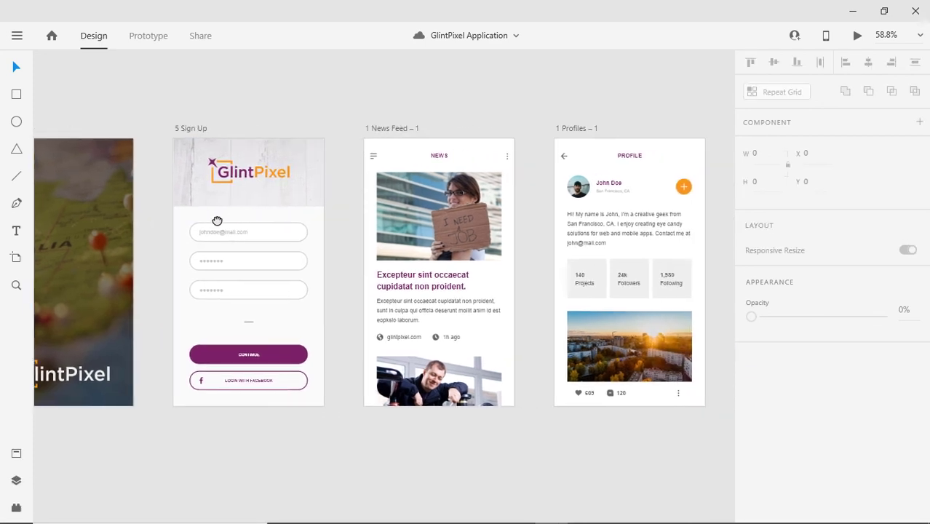
pyautogui.moveTo(406, 247); pyautogui.dragTo(226, 247)
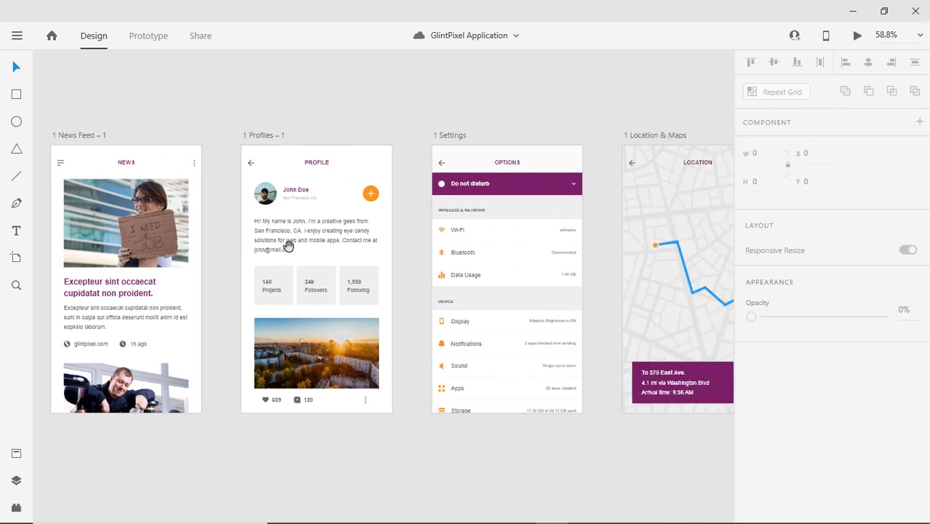
pyautogui.moveTo(336, 262); pyautogui.dragTo(261, 253)
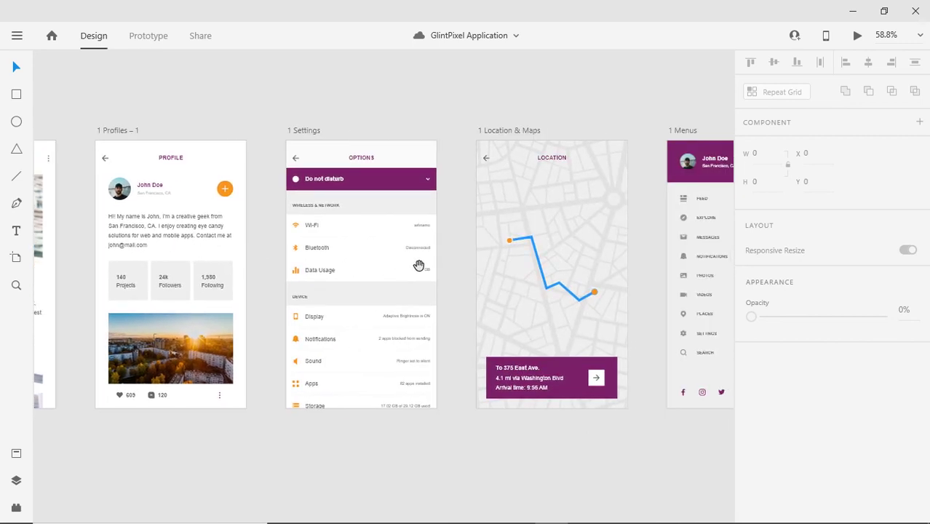
pyautogui.moveTo(417, 264); pyautogui.dragTo(131, 272)
pyautogui.moveTo(409, 281); pyautogui.dragTo(296, 285)
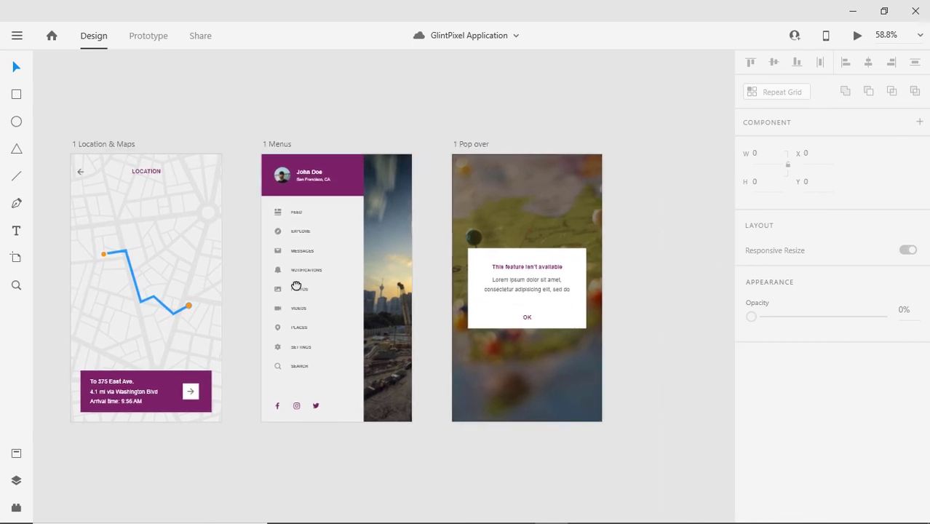